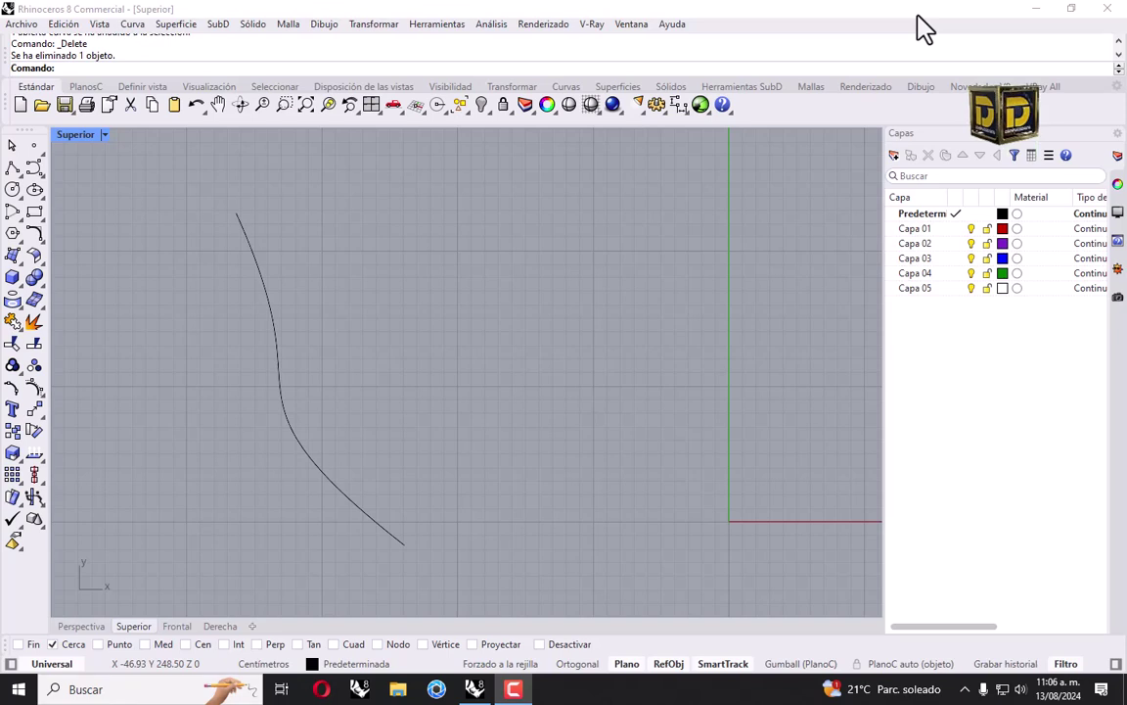
Copy the curve to its right, about 139 cm away
mouse_move(357, 255)
right_down()
mouse_move(281, 294)
mouse_move(341, 252)
right_up()
click(211, 264)
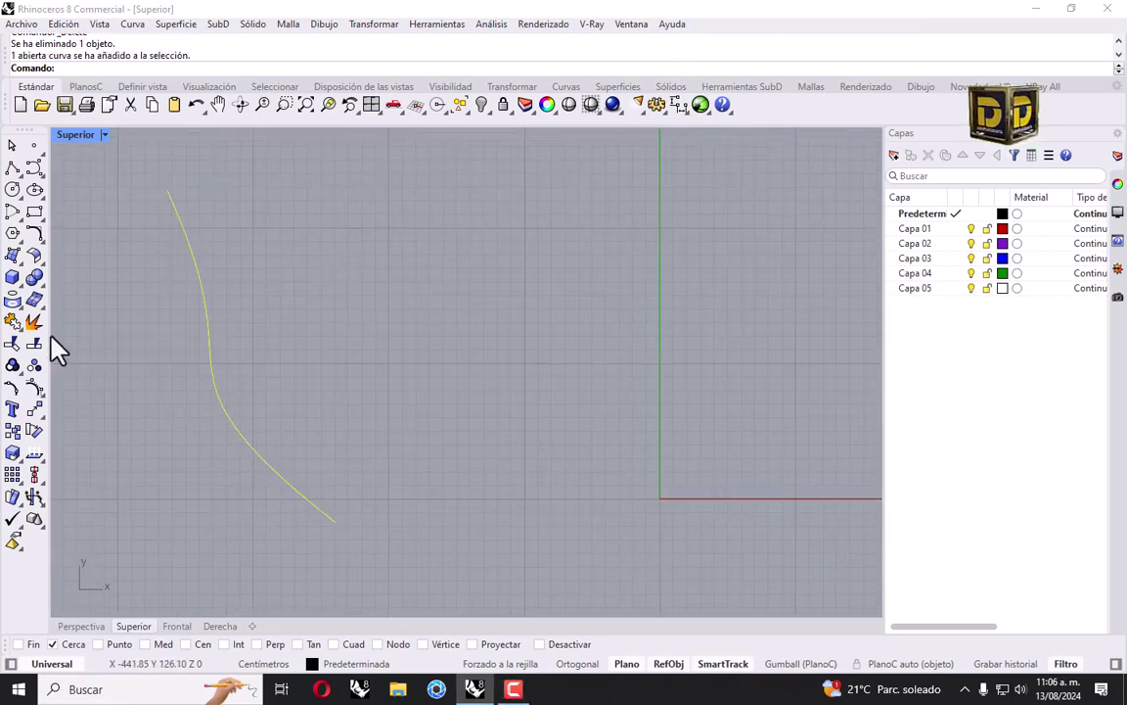
click(11, 431)
click(225, 372)
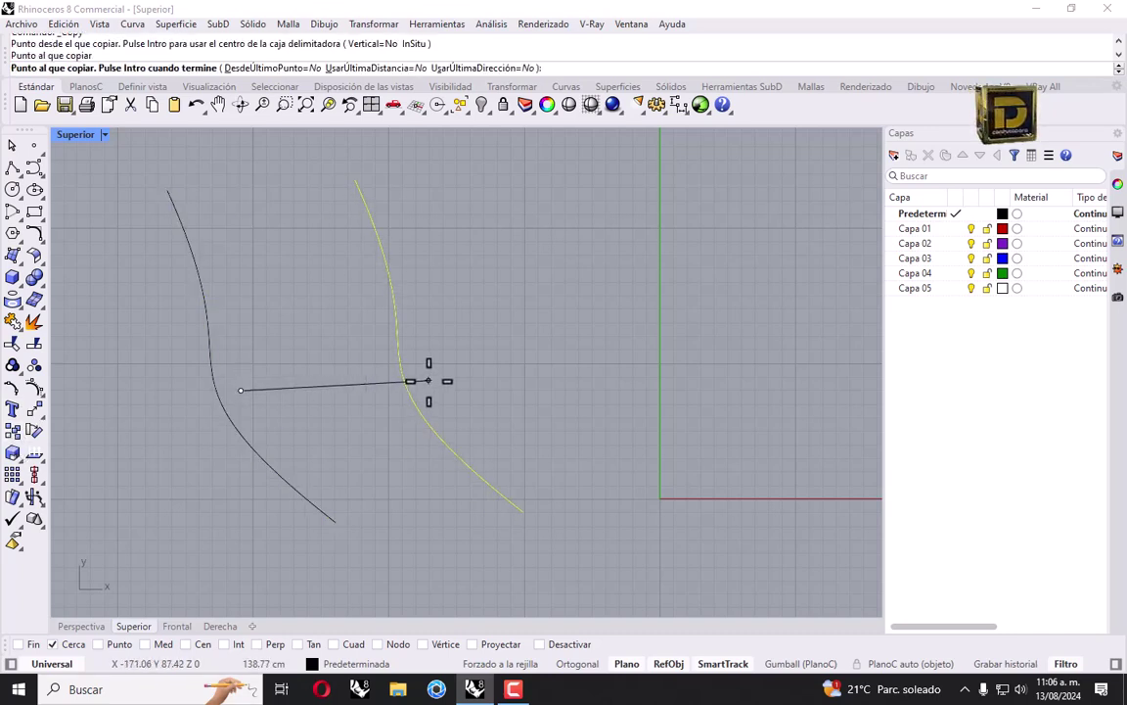
click(411, 360)
Rebuild the copied curve with 60 points, deleting the original and keeping it SubD compatible
click(397, 335)
text(Rebuild)
key(Return)
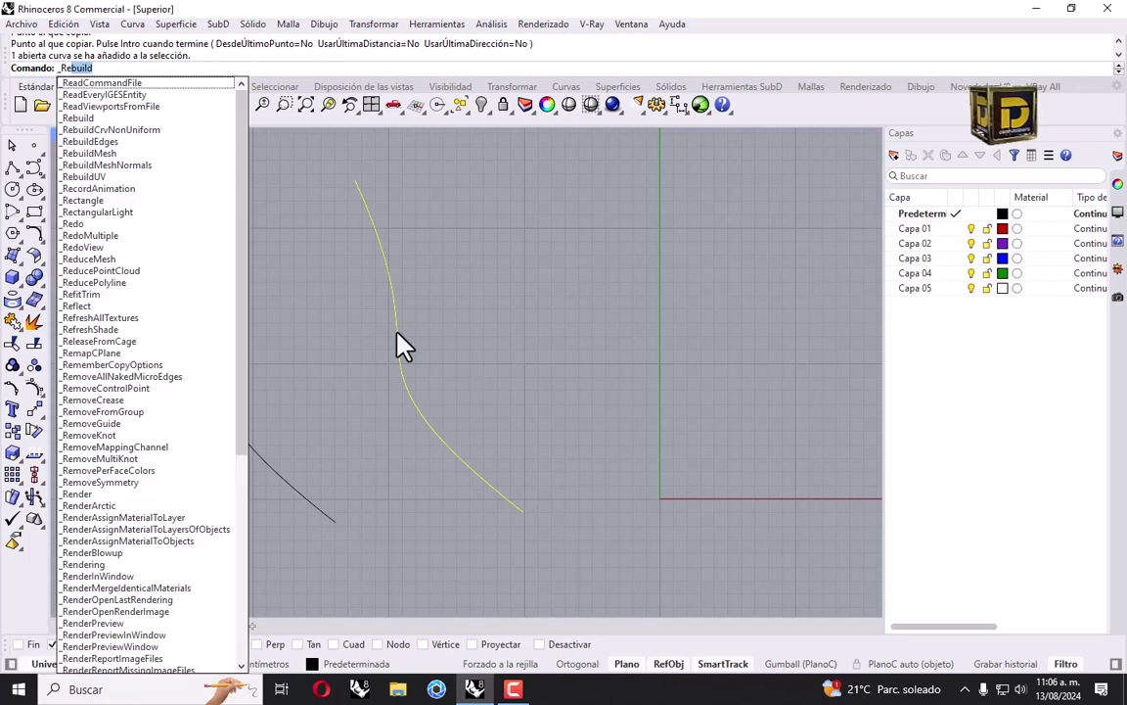
key(Return)
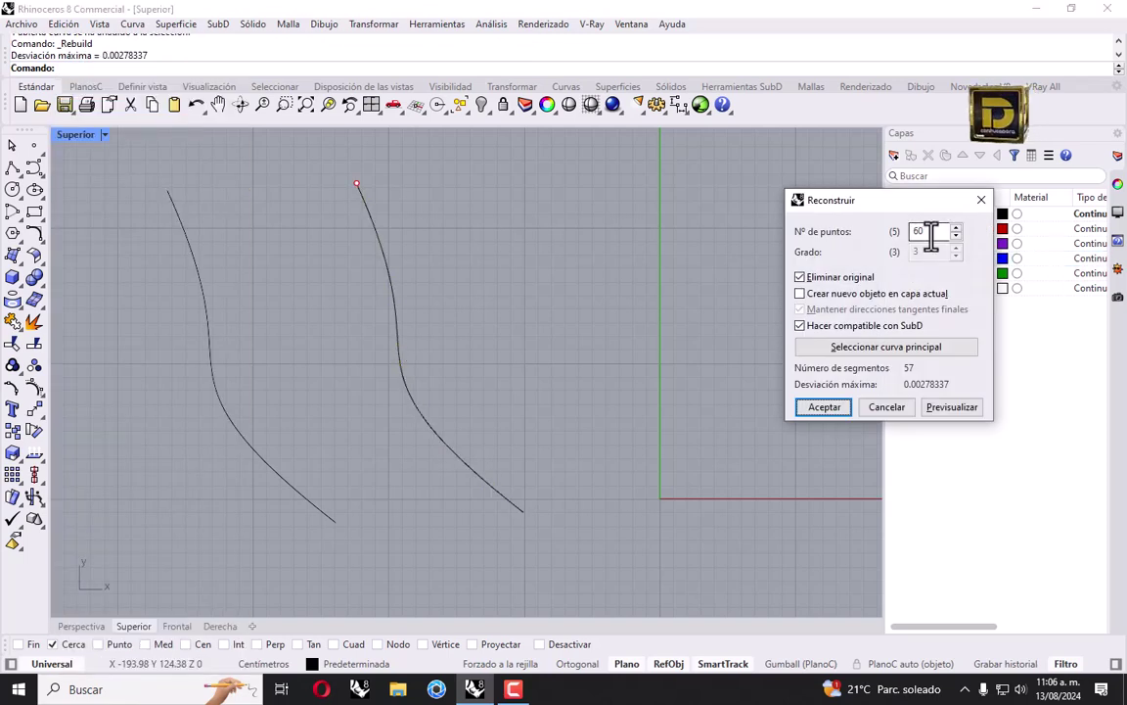
click(833, 405)
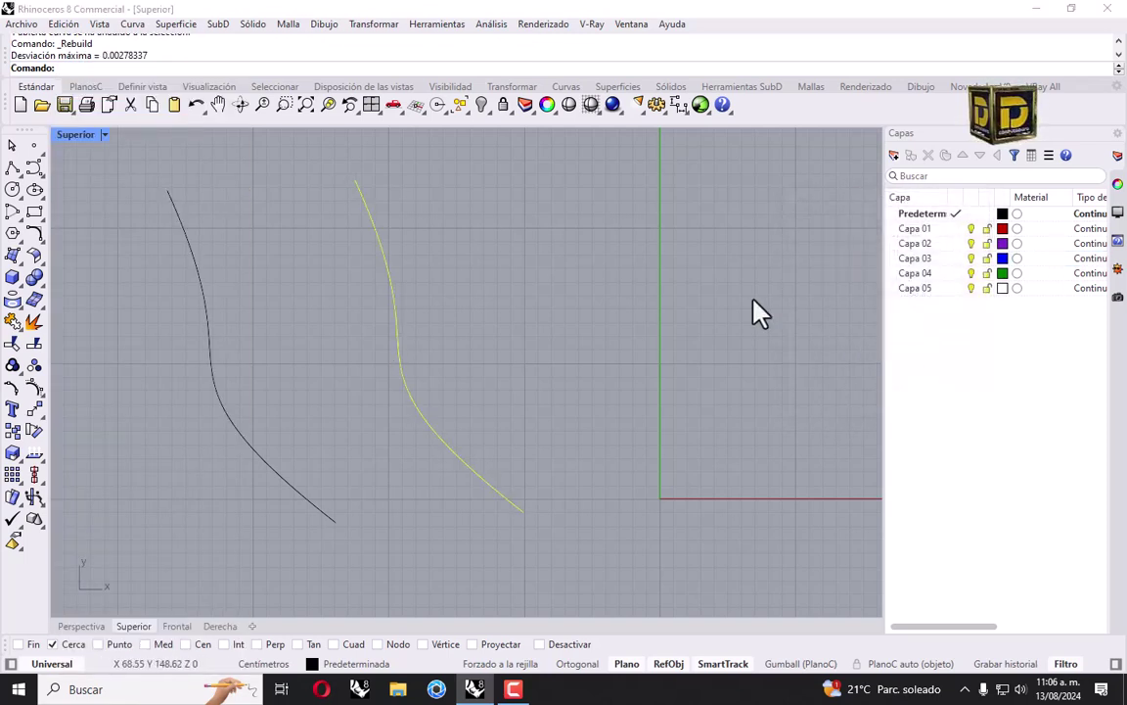
Show the edit points of the rebuilt copy and the original curve to compare their density, and hide them again
click(11, 381)
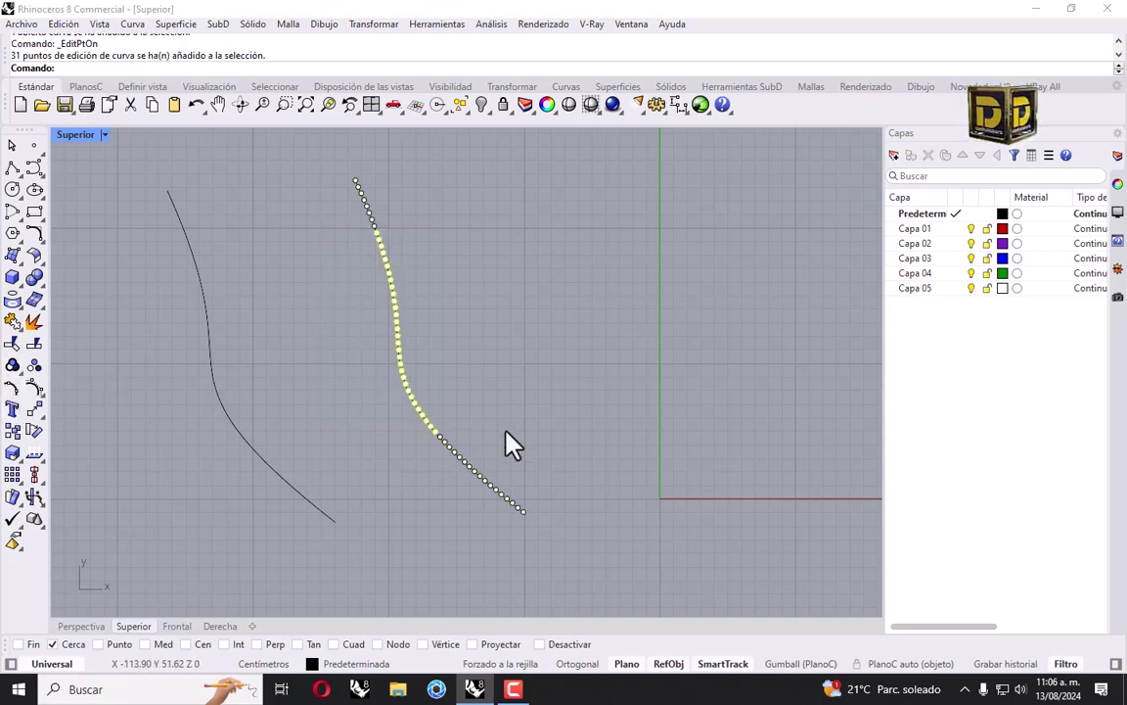
key(Escape)
click(201, 316)
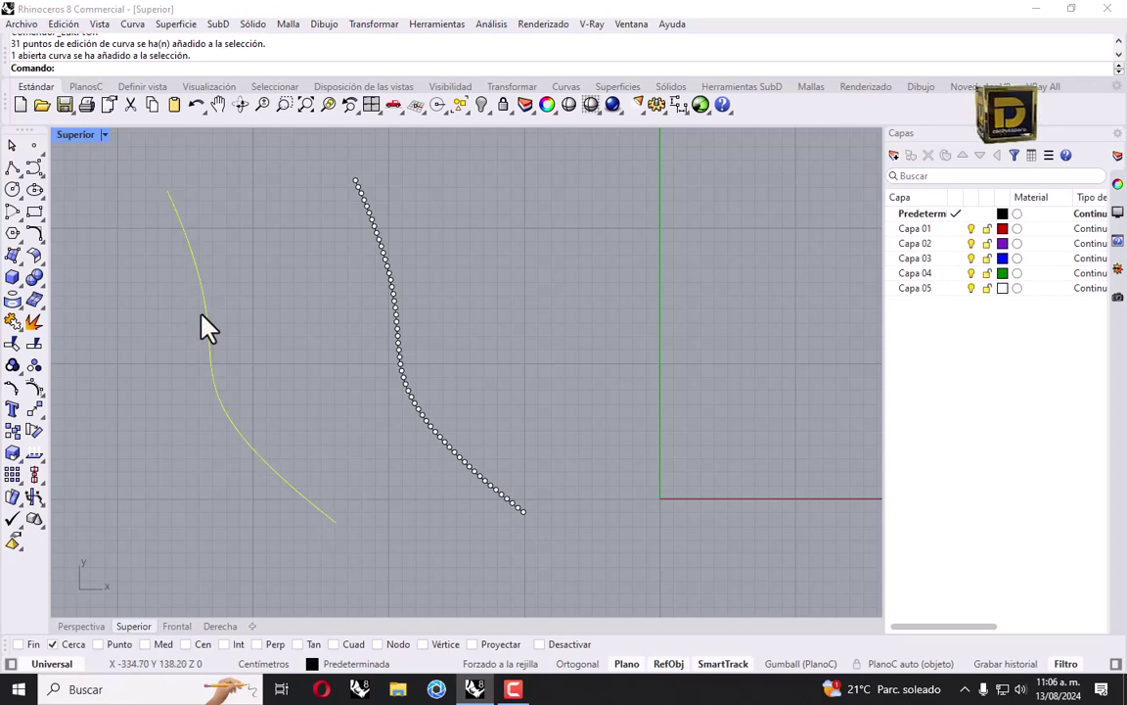
click(12, 386)
key(Escape)
key(Escape)
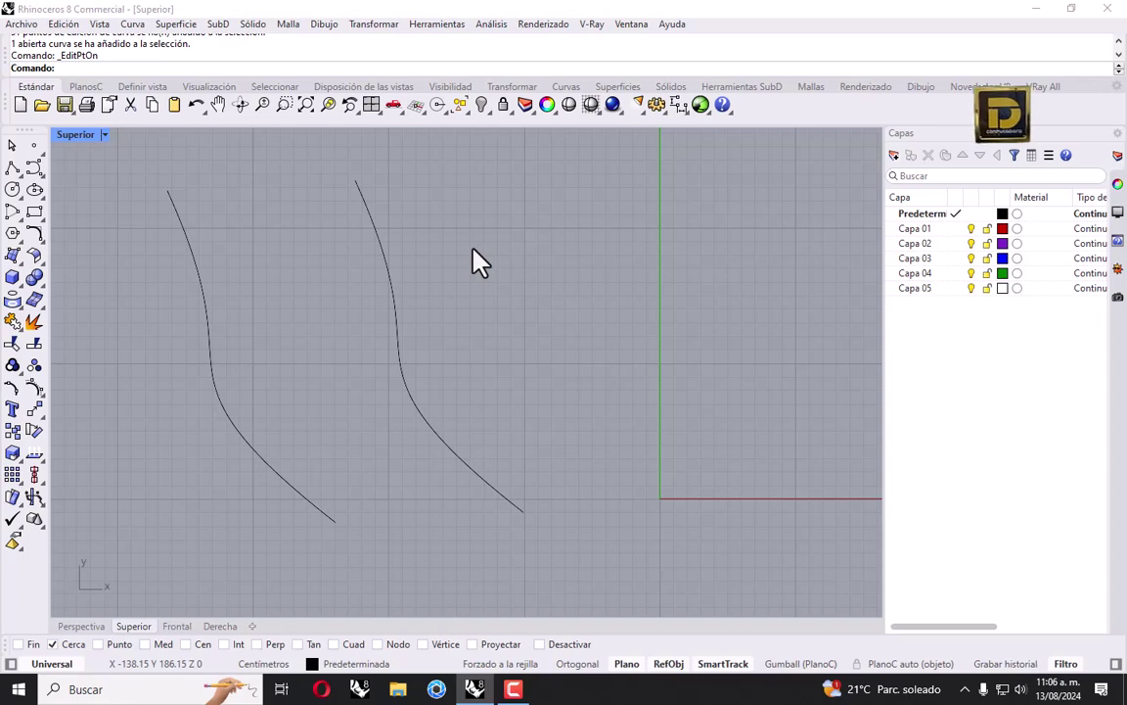
Fit the rebuilt curve with FitCrv at a tolerance of 0.01 and degree 3, deleting the original
click(369, 212)
key(Escape)
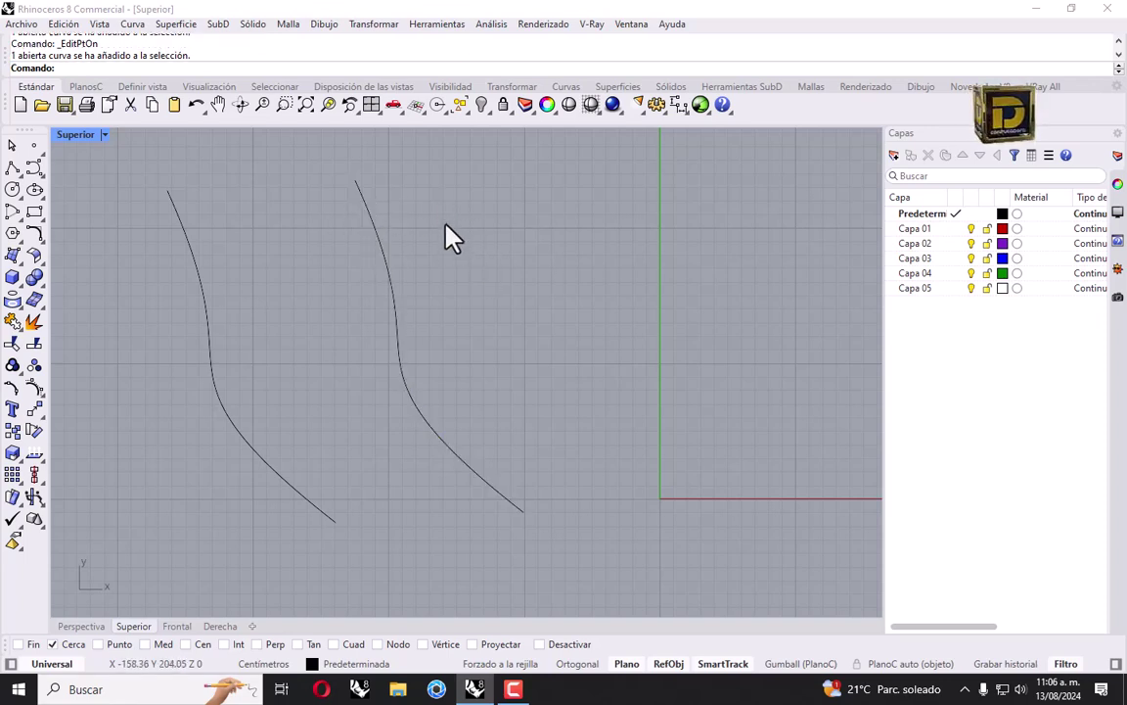
text(_FitCurveToSurface)
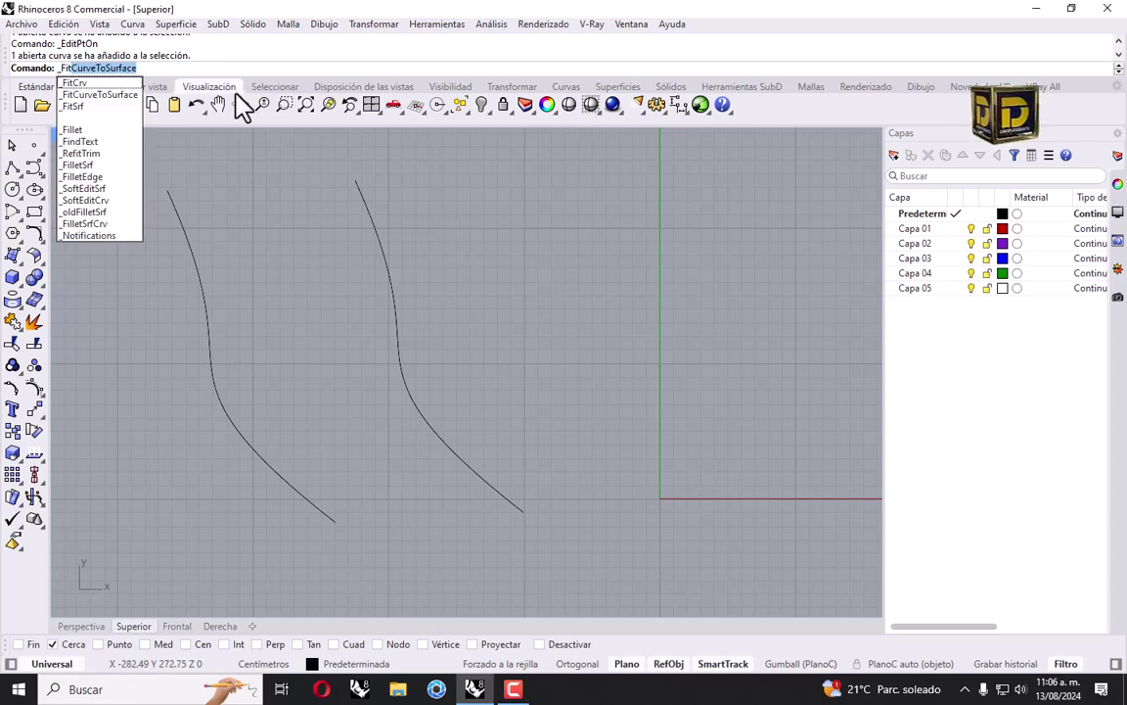
click(94, 84)
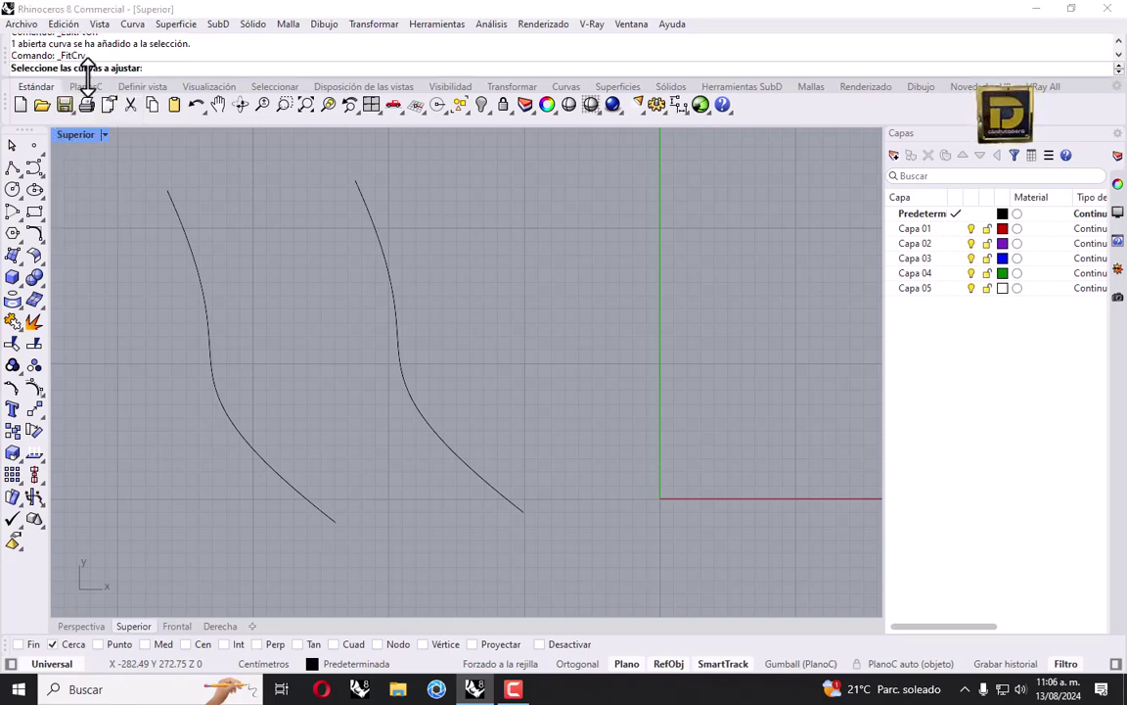
click(363, 202)
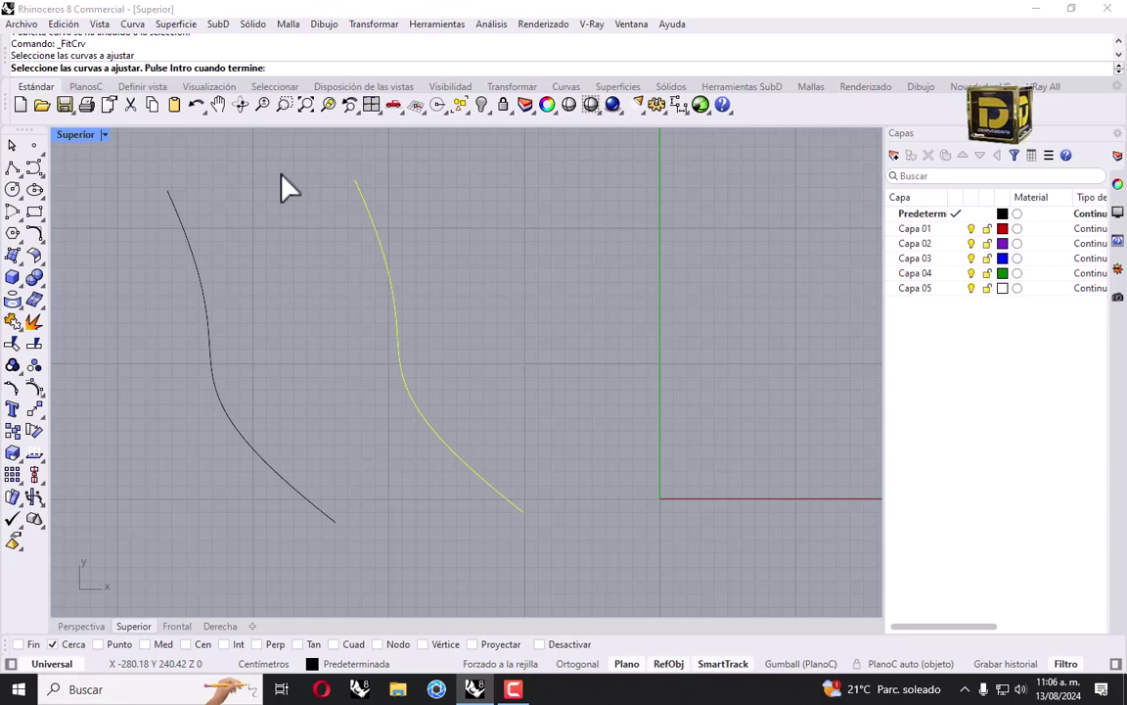
key(Return)
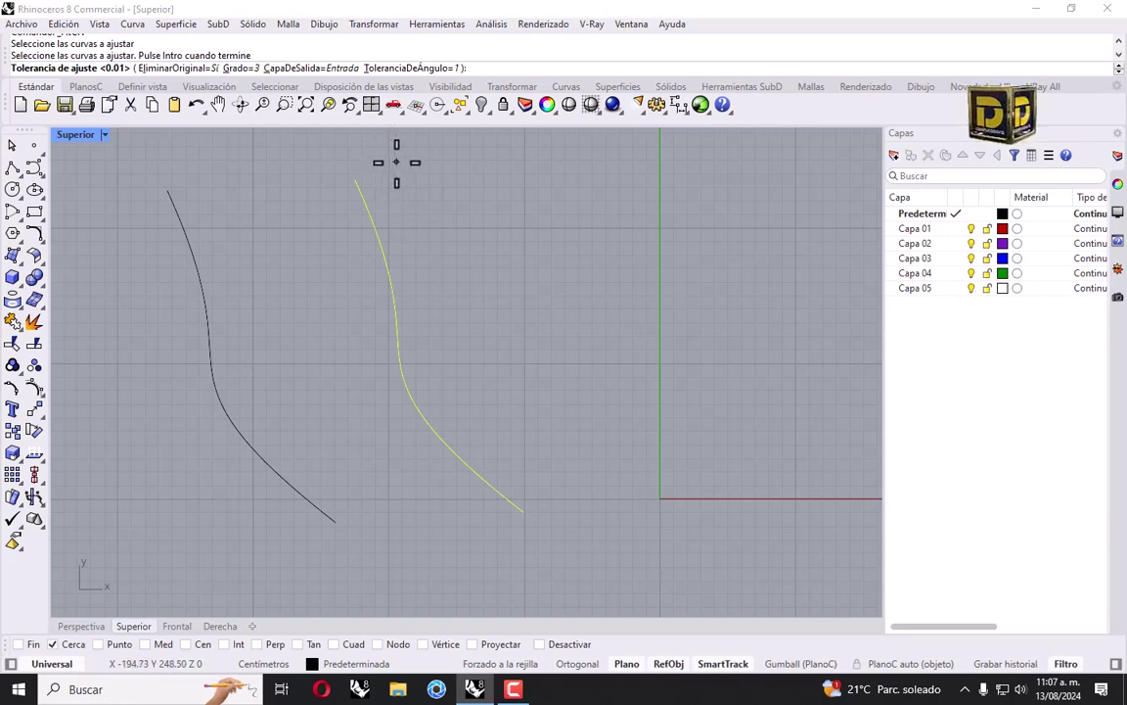
key(Return)
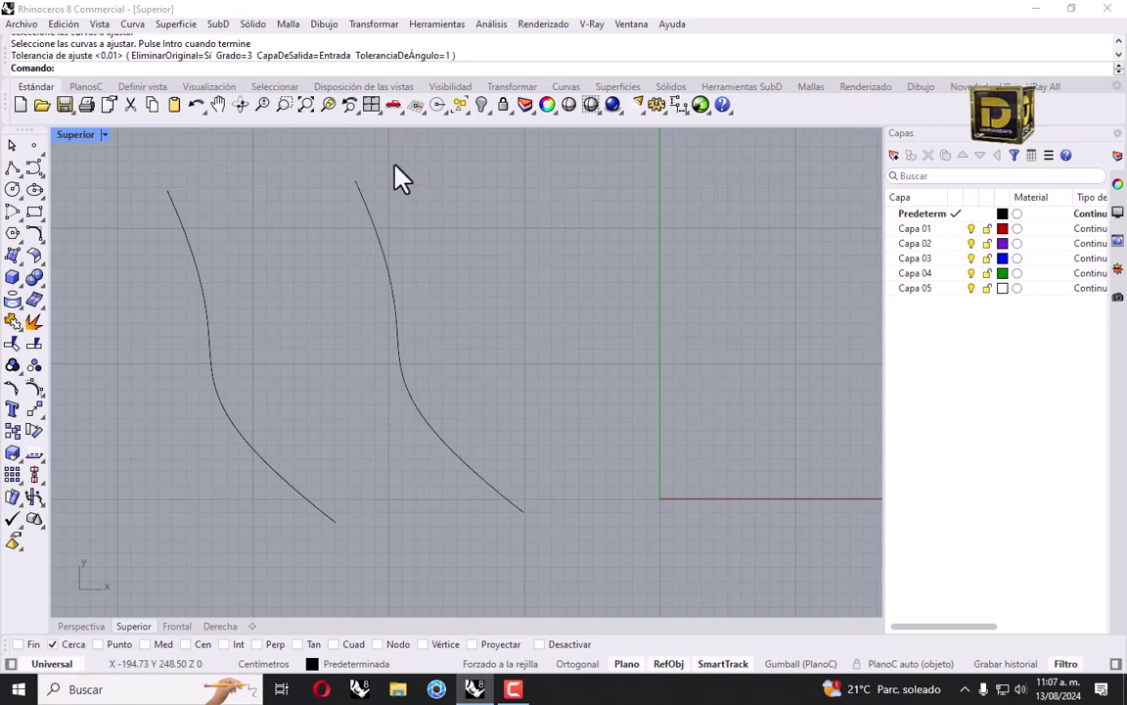
Show the fitted curve's edit points and examine their spacing along the curve against the original curve
click(383, 243)
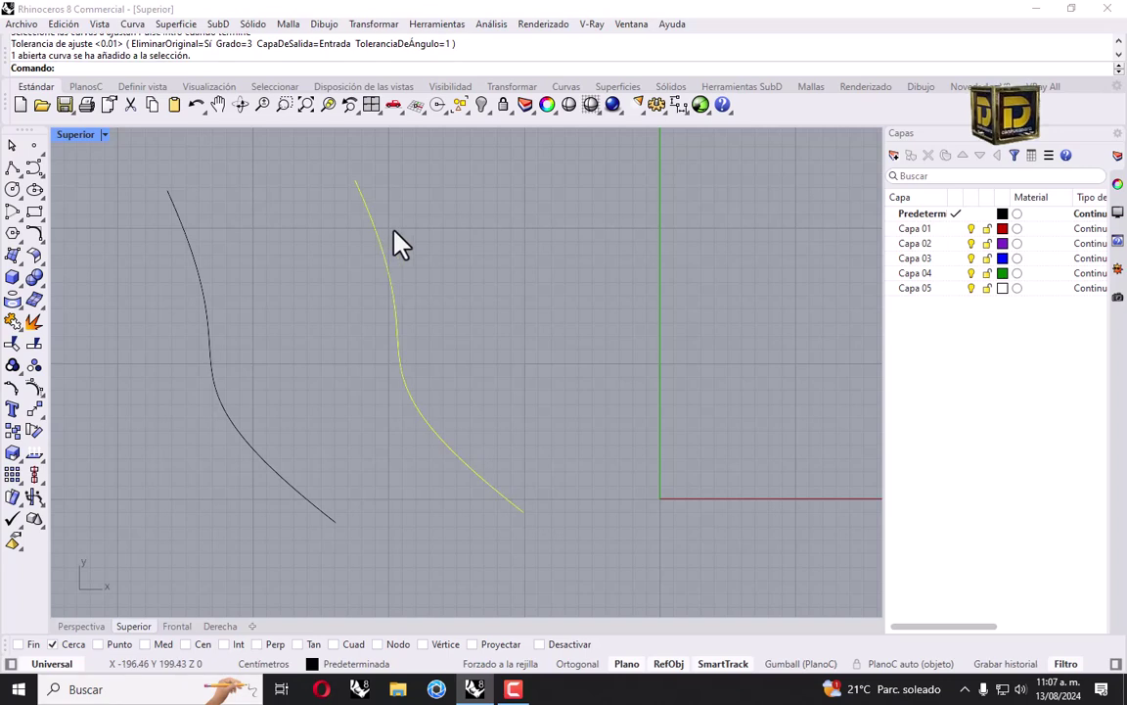
click(13, 364)
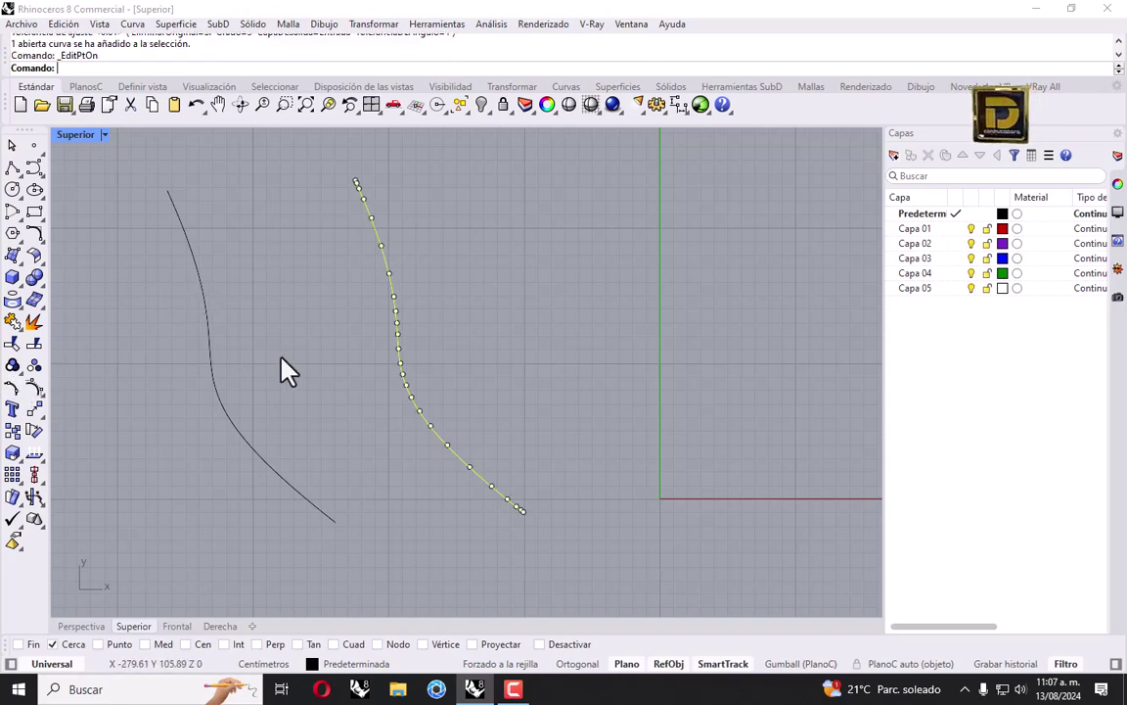
click(371, 339)
right_drag(395, 312, 360, 295)
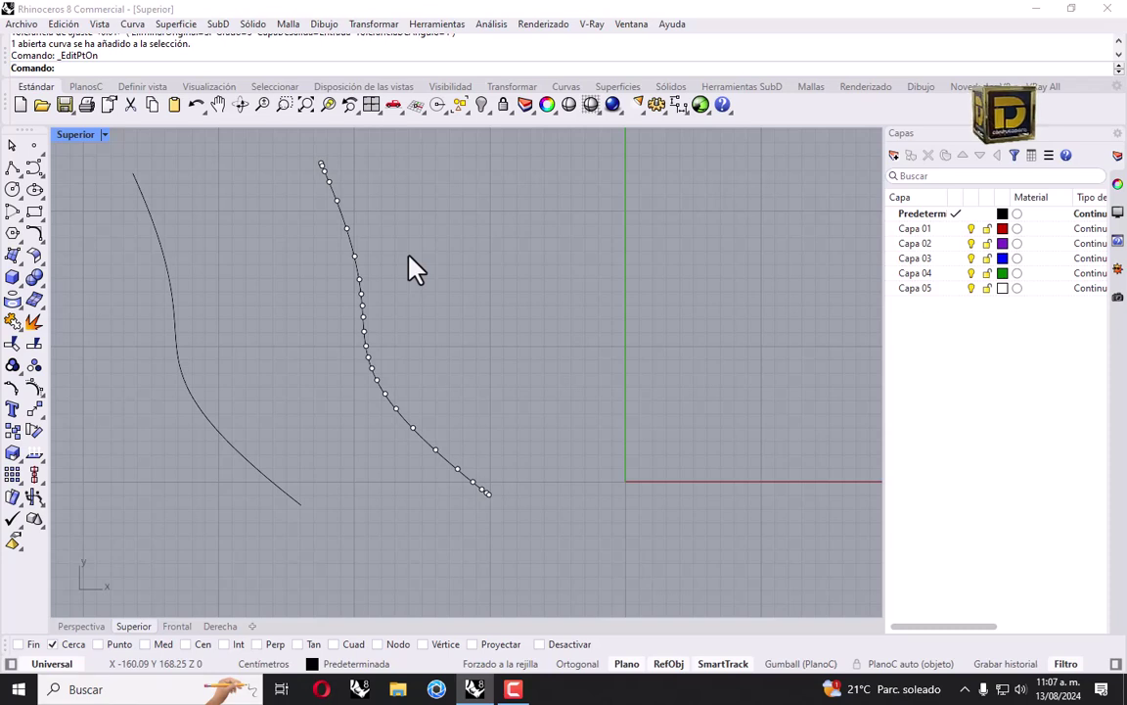
click(344, 252)
drag(317, 201, 475, 474)
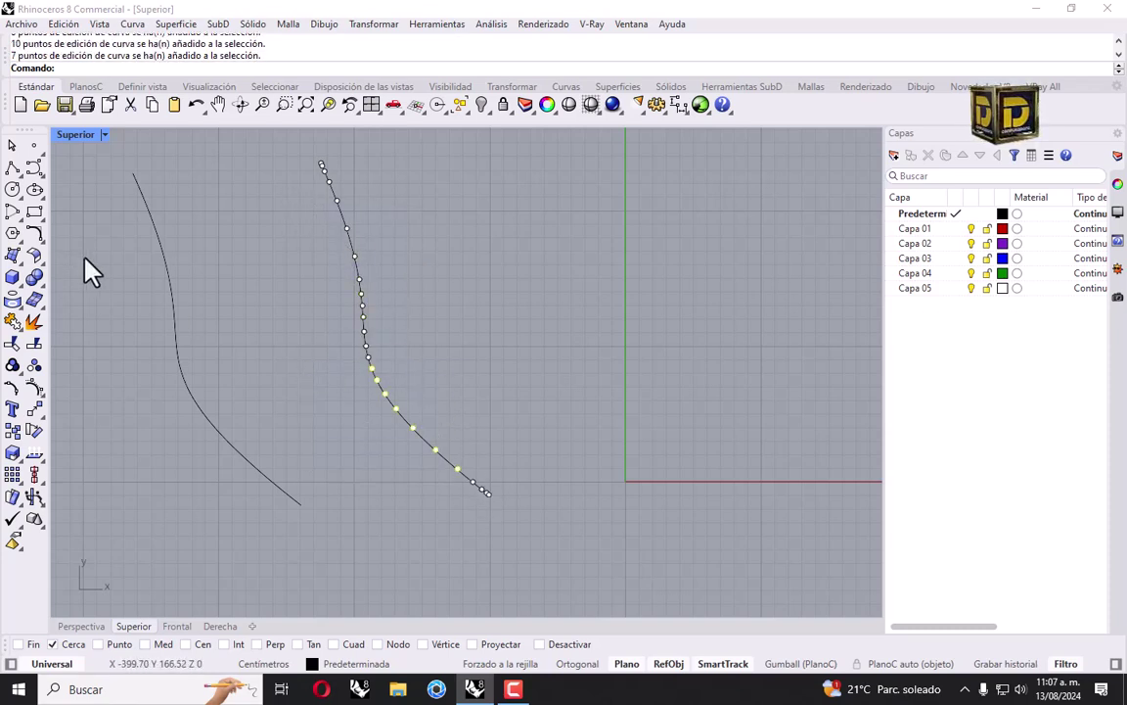
click(170, 277)
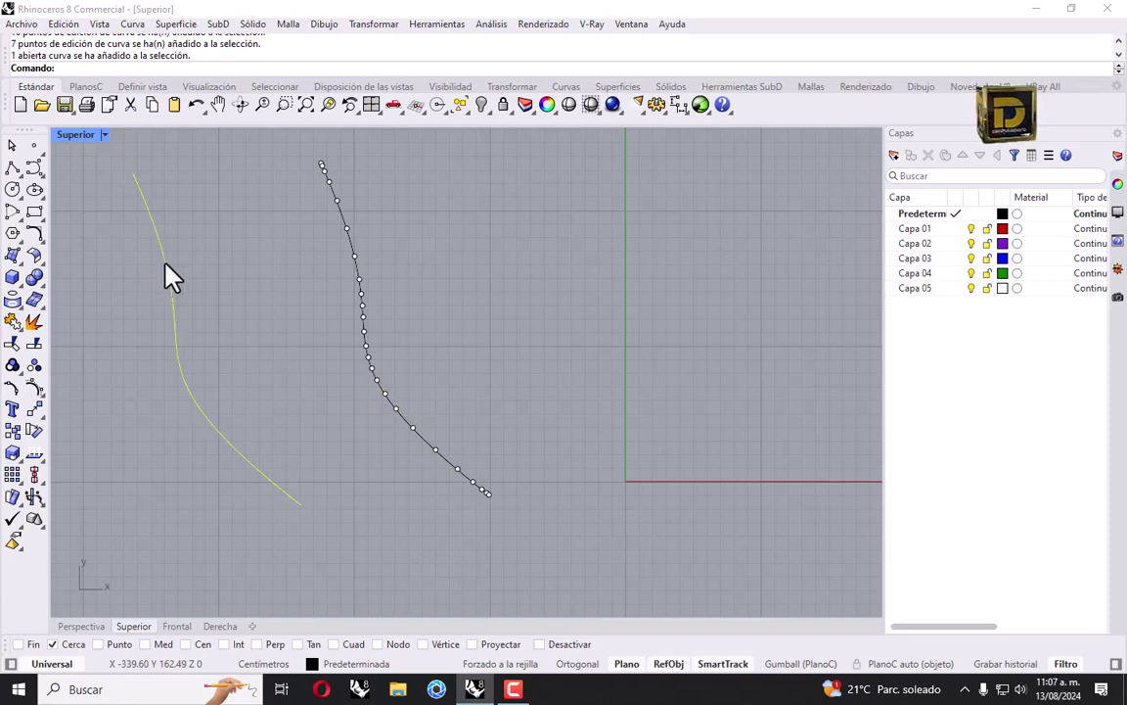
Draw a degree 3 control point curve through seven points, in an S shape between the two existing curves
click(34, 167)
click(164, 166)
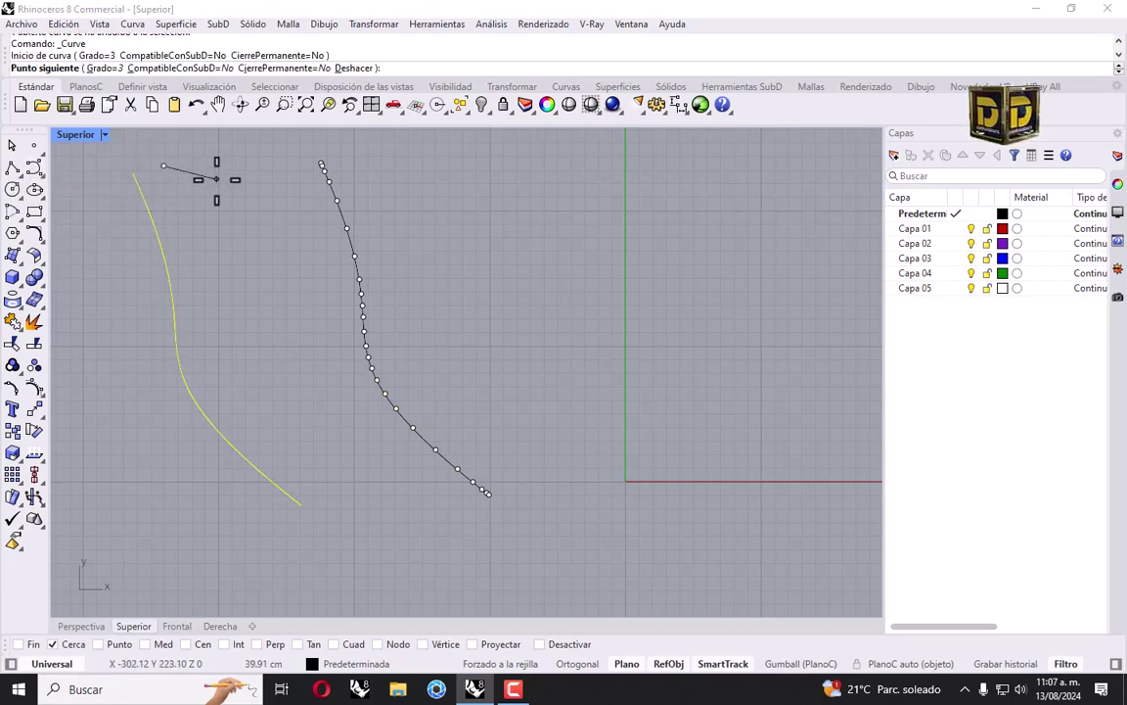
click(217, 184)
click(216, 254)
click(226, 339)
click(243, 364)
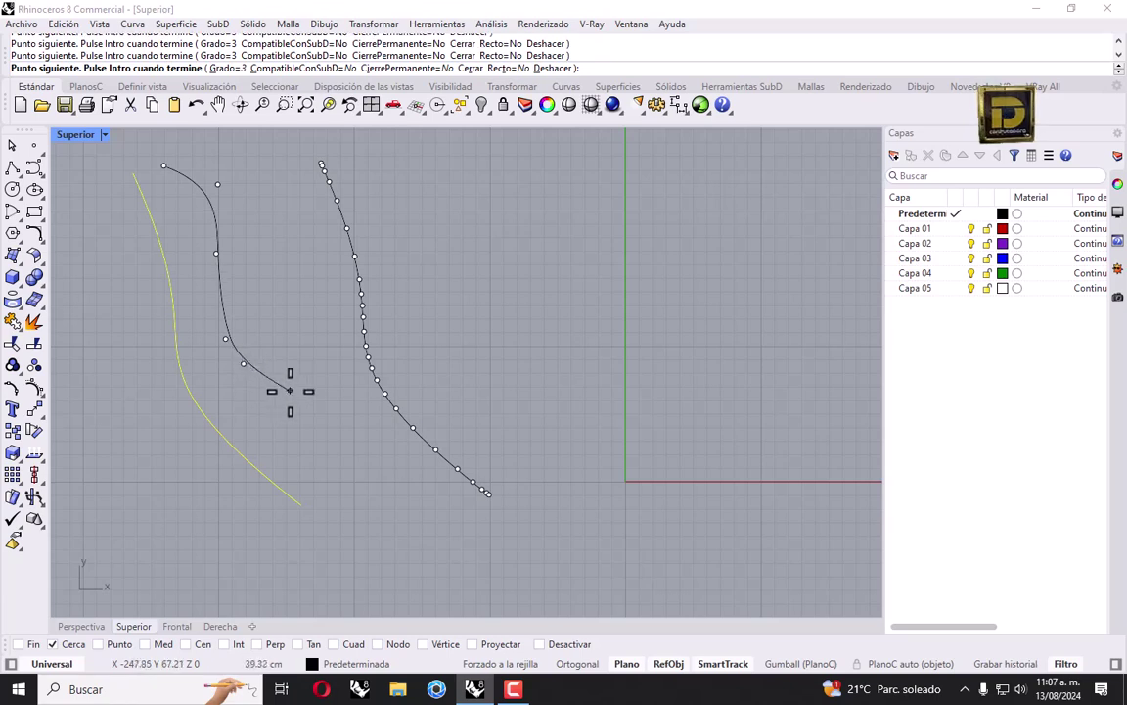
click(337, 398)
click(347, 476)
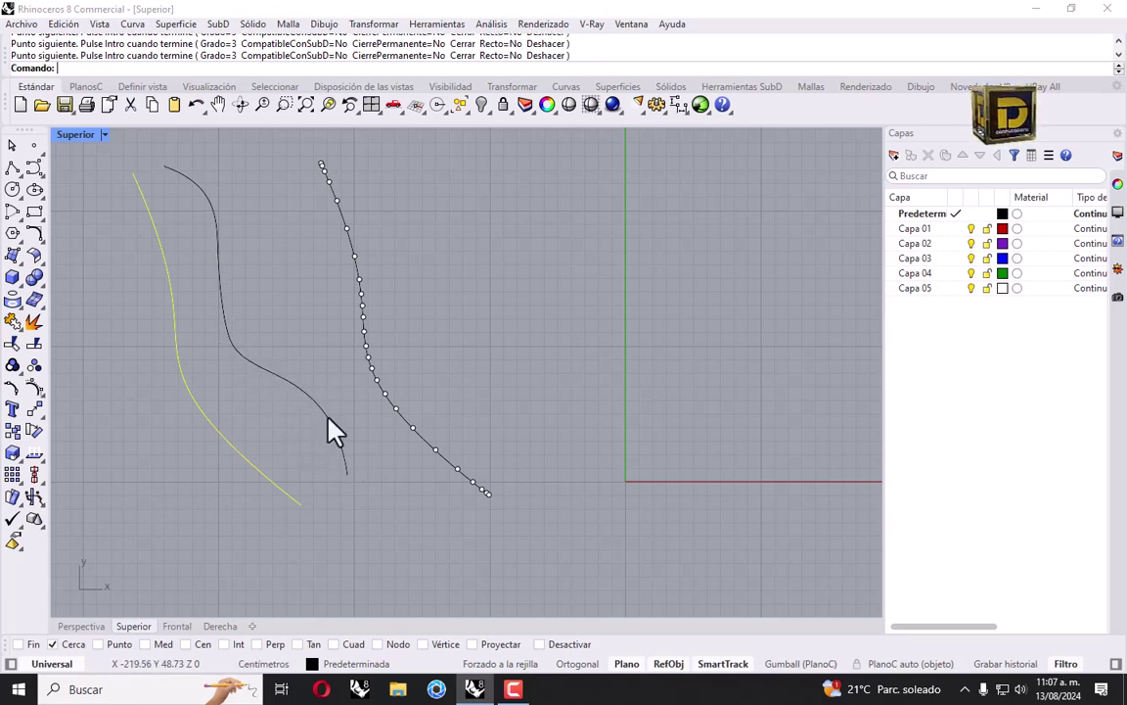
key(Return)
Rebuild the new S-shaped curve with 60 points, deleting the original
text(_Rebuild)
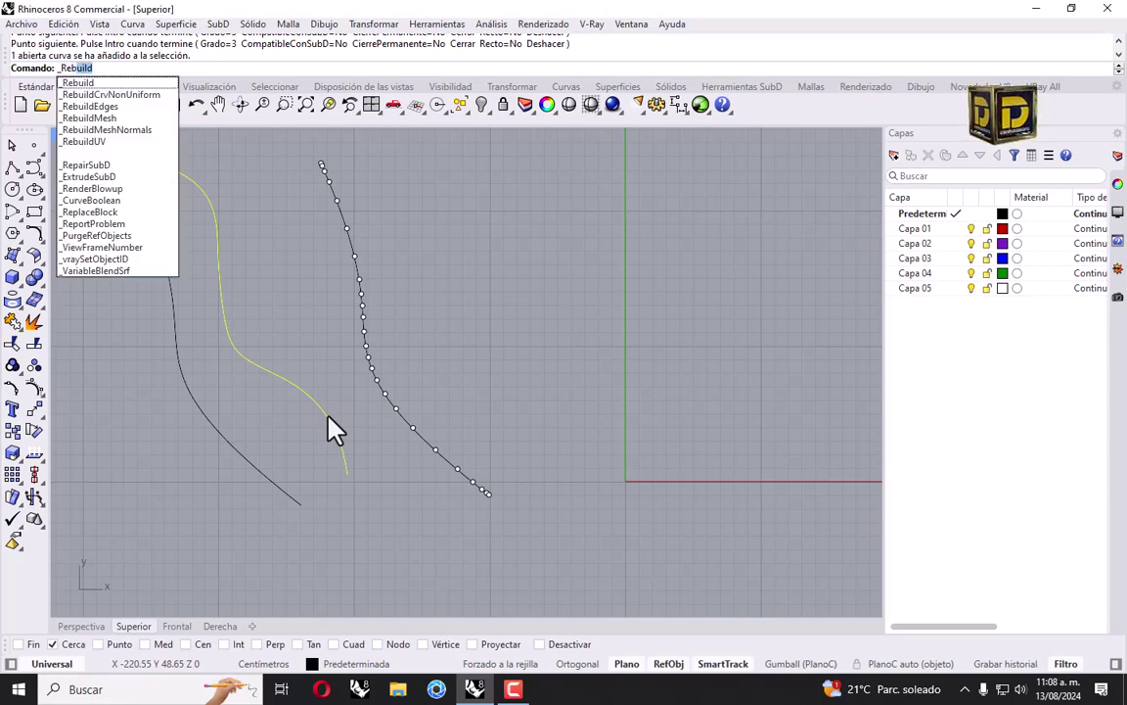
key(Return)
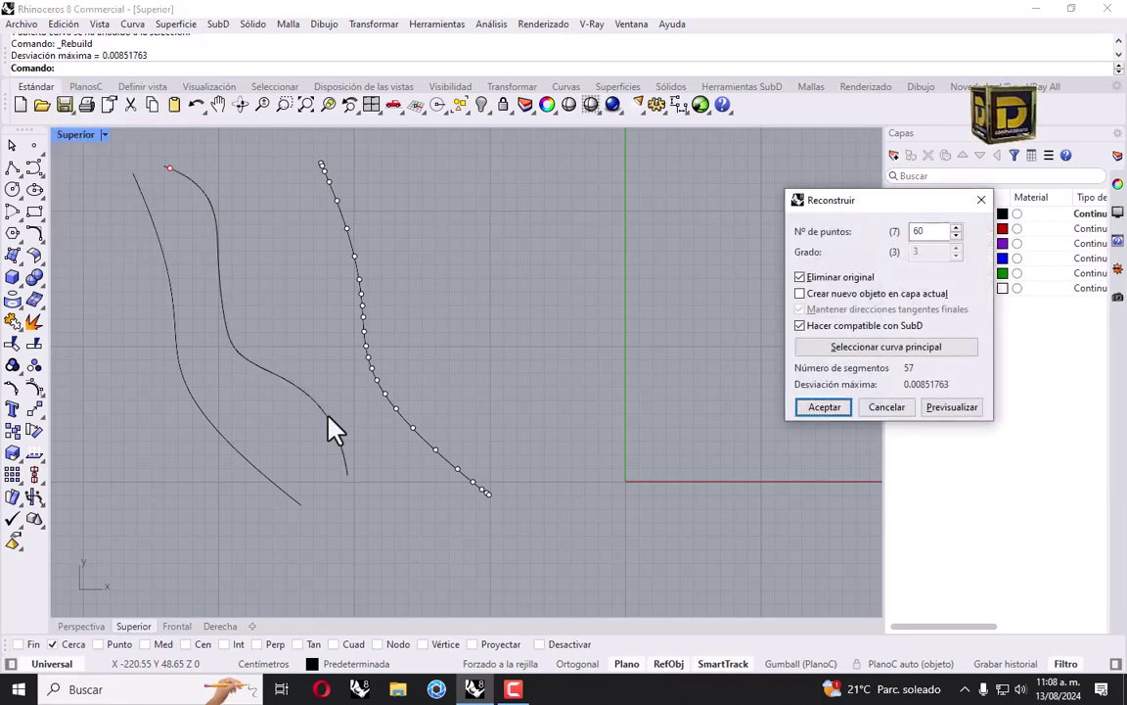
click(838, 409)
Move the rebuilt S-shaped curve to the right of the two existing curves
click(207, 244)
drag(221, 248, 487, 209)
click(408, 251)
Show the control points of the moved S-shaped curve to inspect them, and hide them again
click(486, 252)
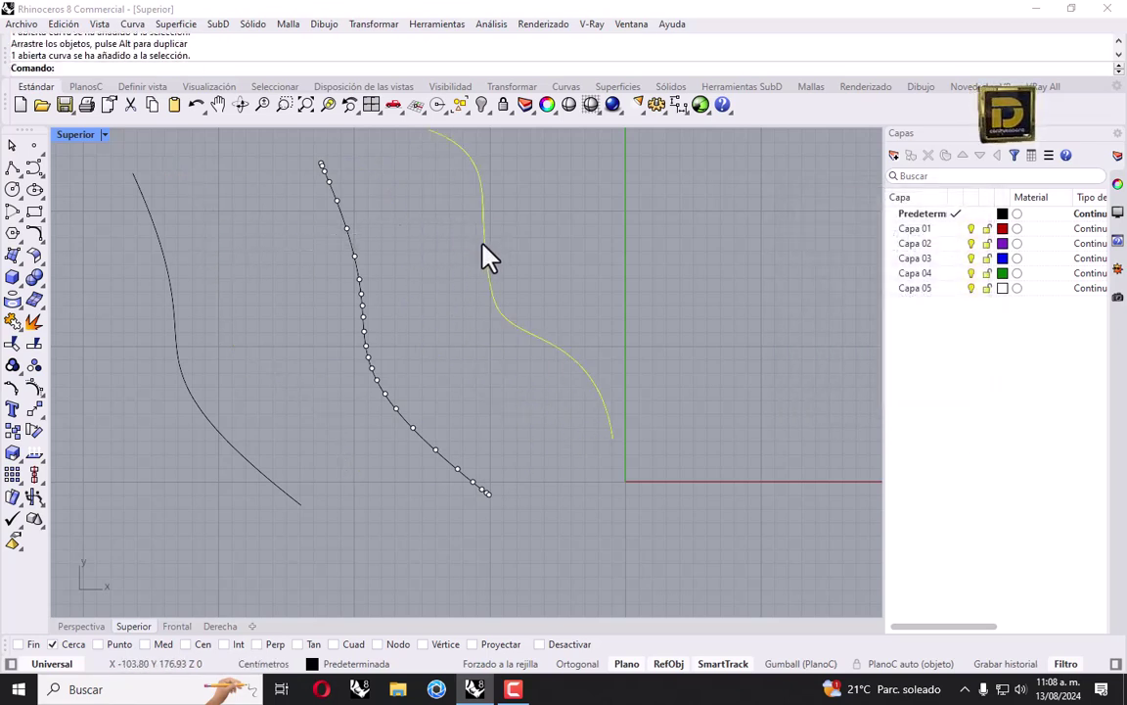
click(38, 387)
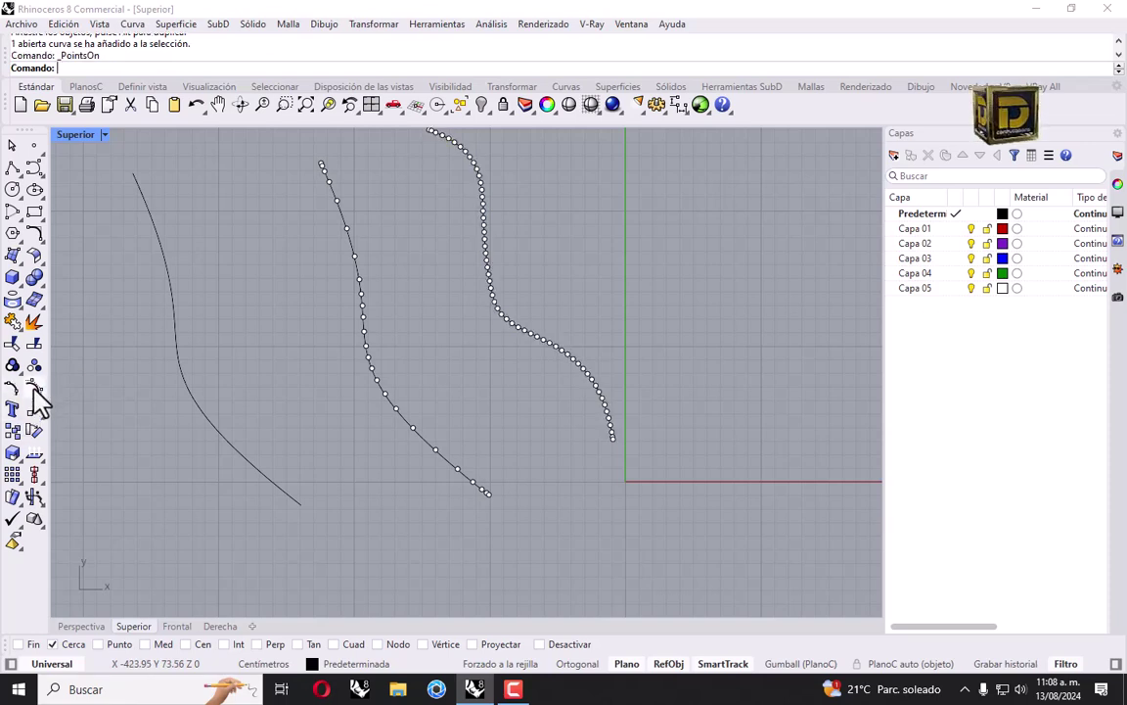
key(Escape)
Copy the rebuilt S-shaped curve a short distance to its right
click(484, 223)
click(12, 387)
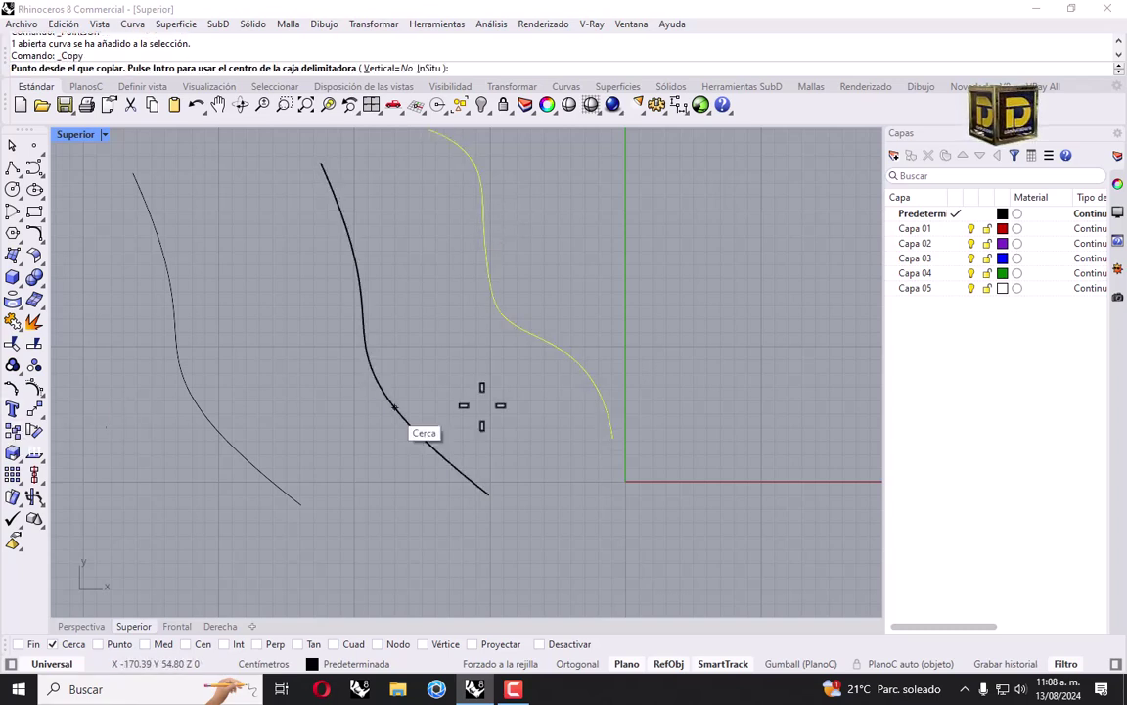
click(531, 334)
click(633, 327)
right_drag(633, 327, 541, 408)
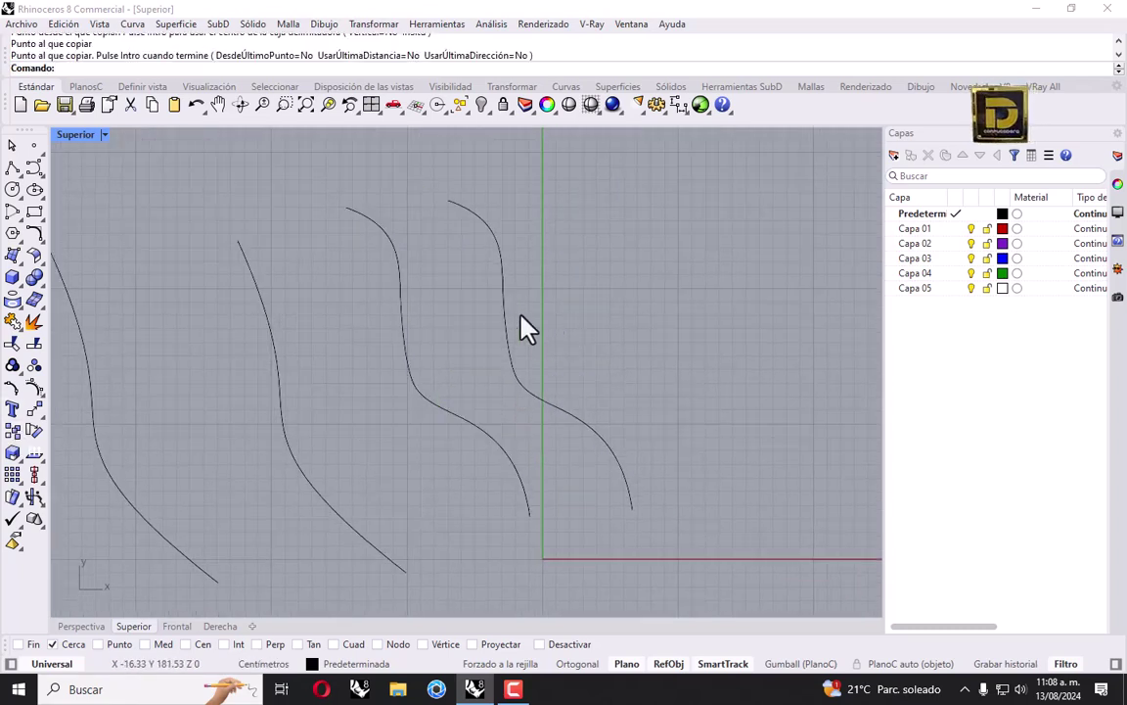
key(Return)
Fit the copied S-shaped curve with FitCrv at a tolerance of 0.01 and degree 3
click(503, 327)
text(FitCrv)
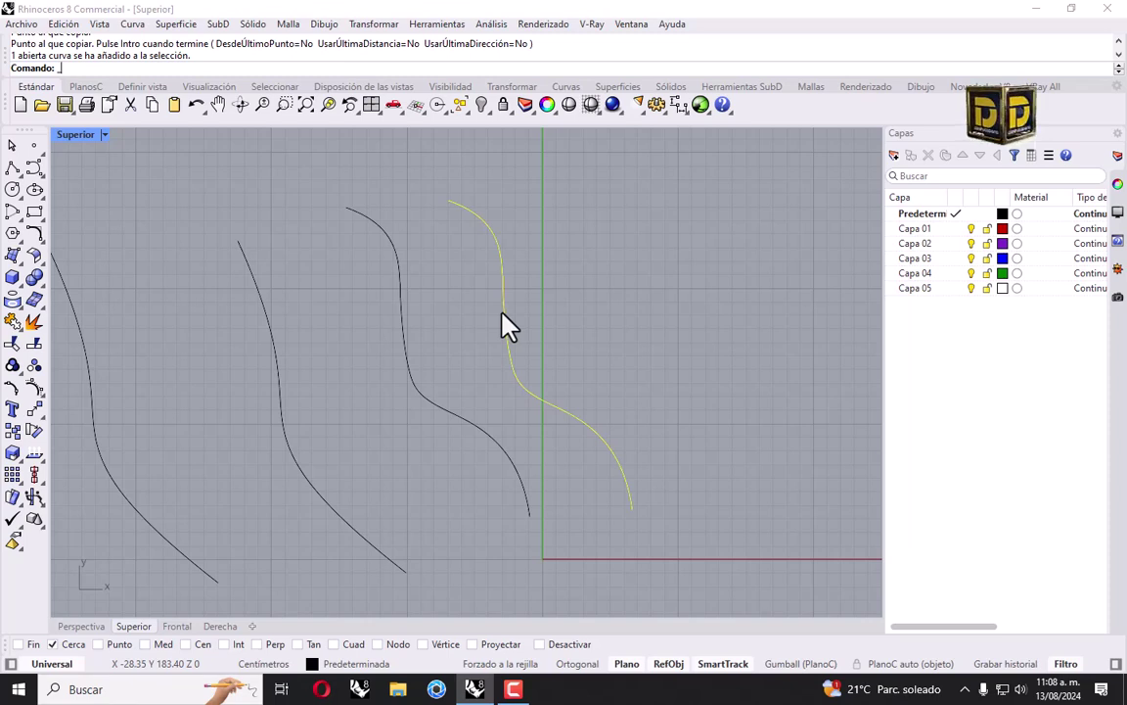
key(Return)
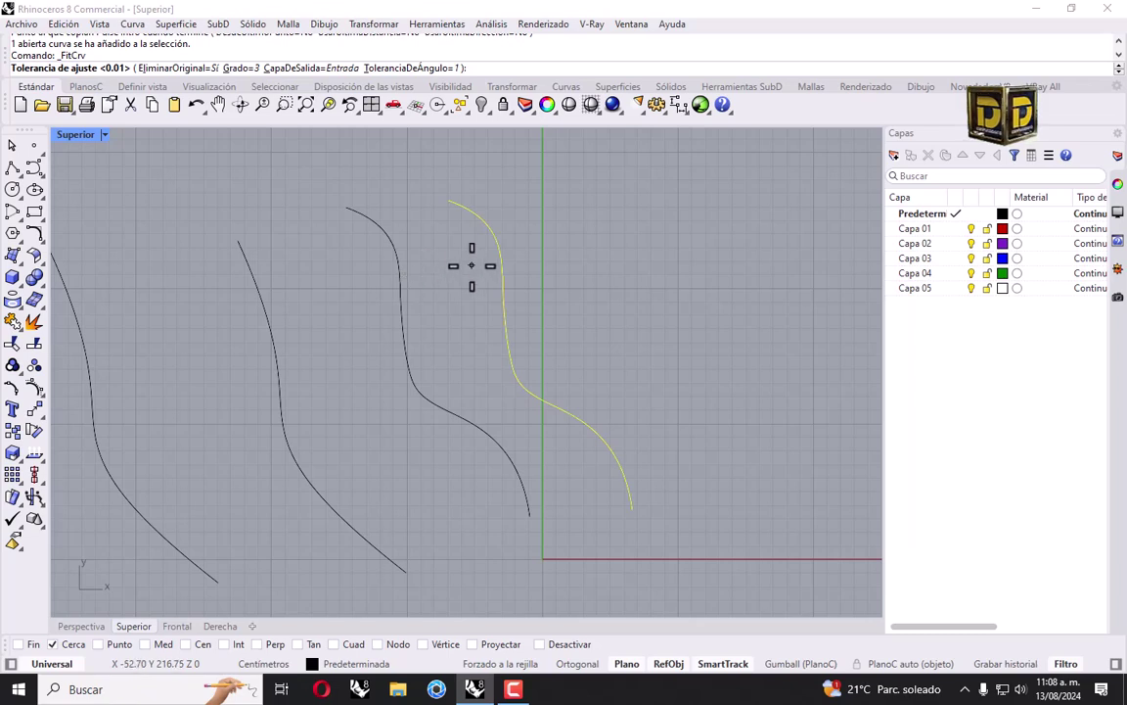
key(Return)
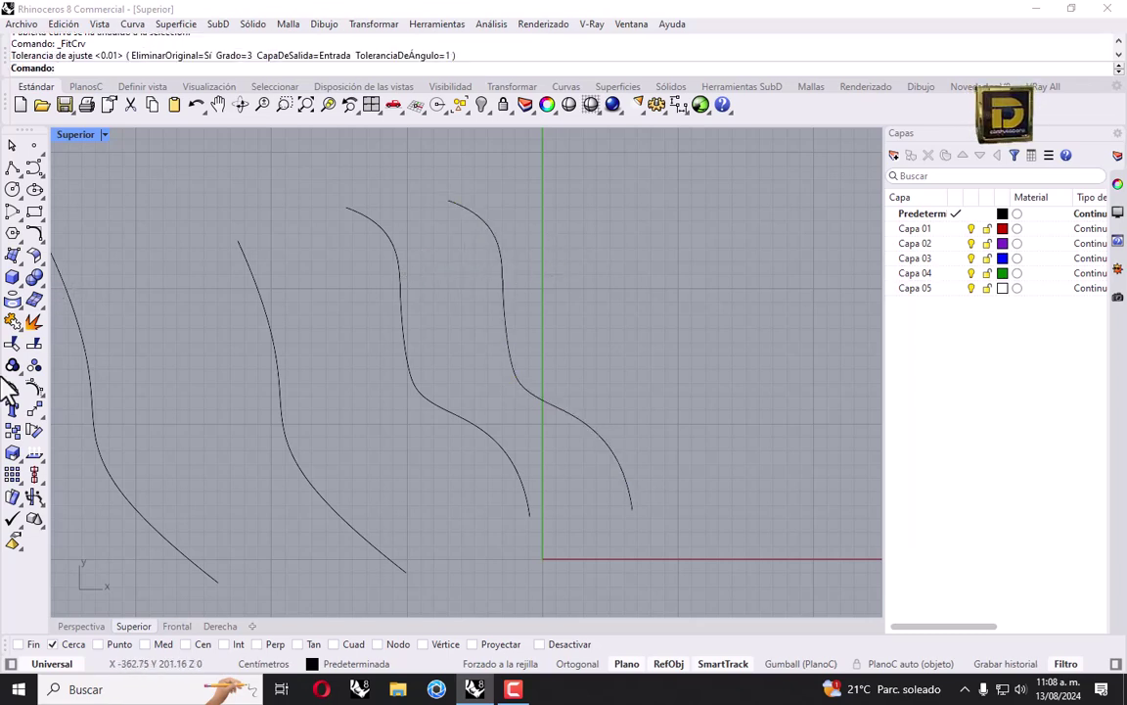
Show the control points of the fitted and the rebuilt S-shaped curves, compare their distribution, and hide them
click(494, 257)
click(35, 388)
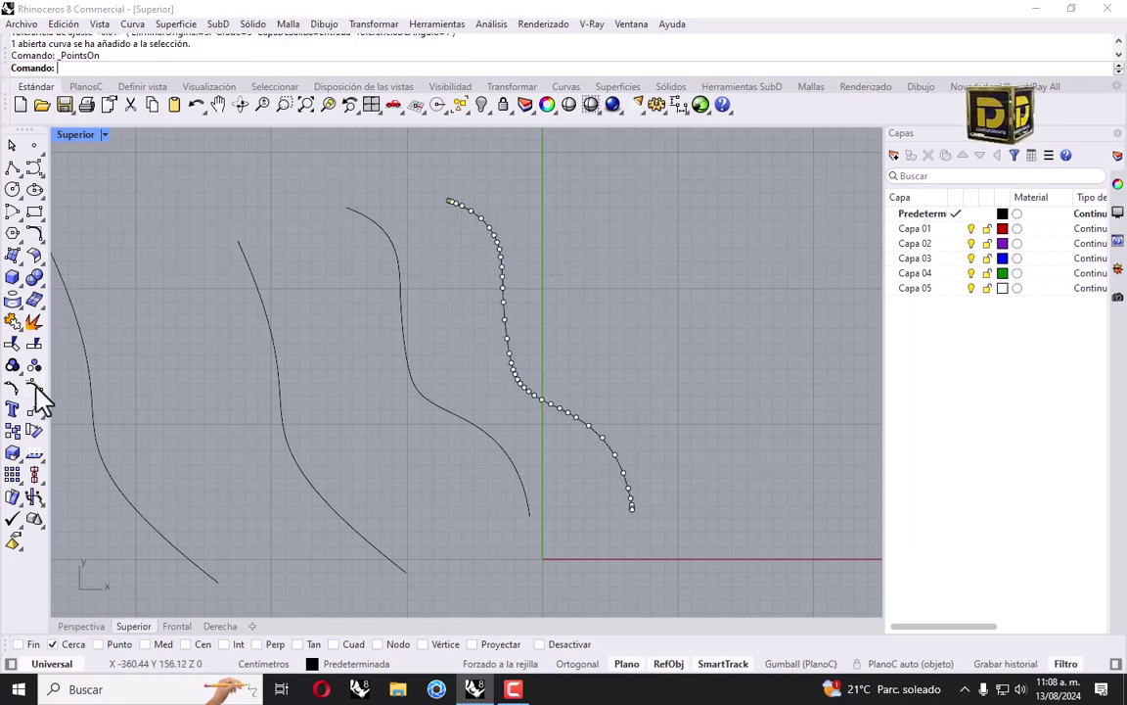
click(395, 290)
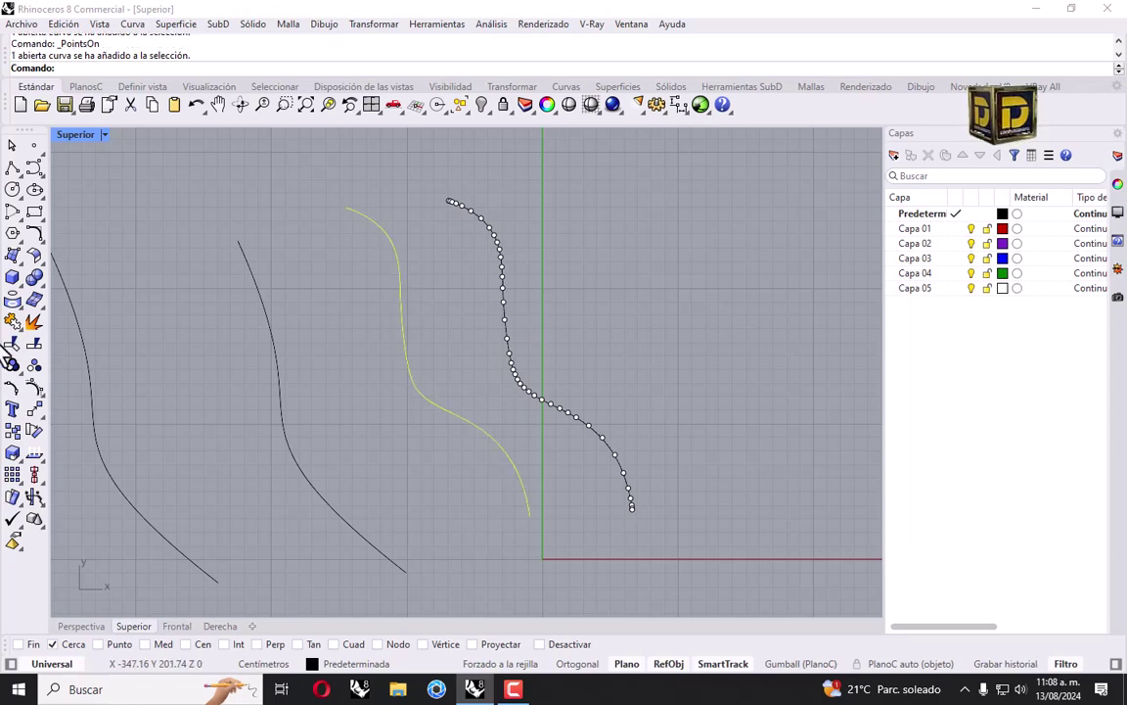
click(36, 391)
scroll(334, 247, up, 5)
right_drag(344, 259, 508, 354)
scroll(516, 326, down, 4)
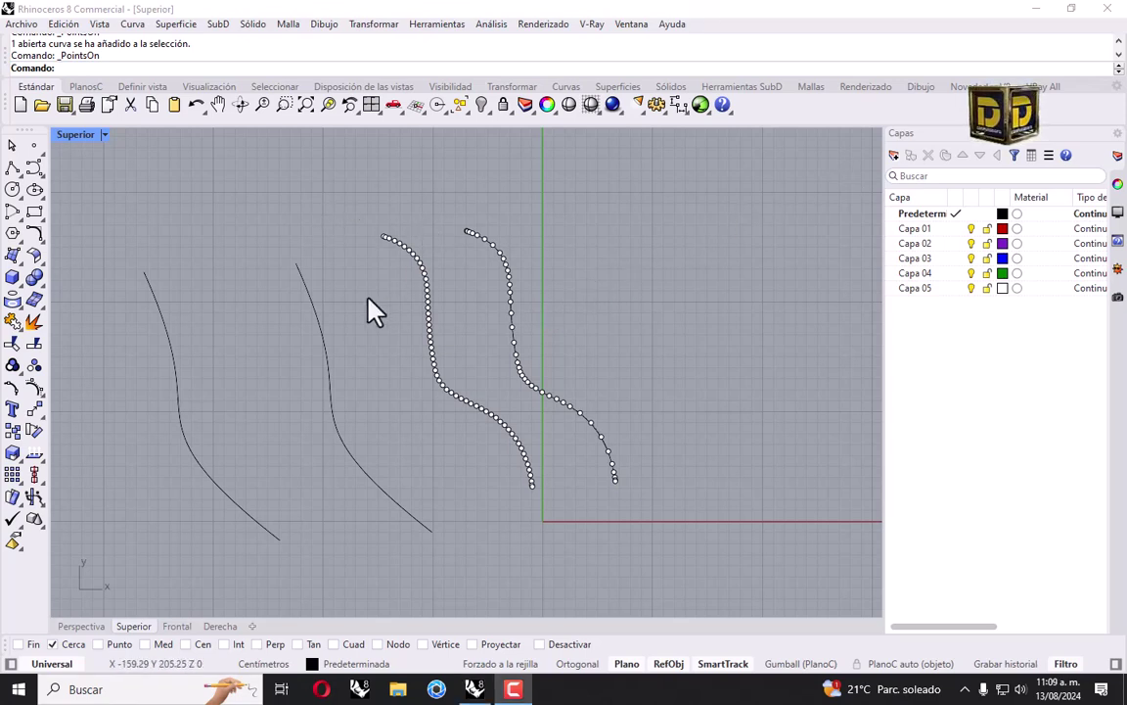
key(Escape)
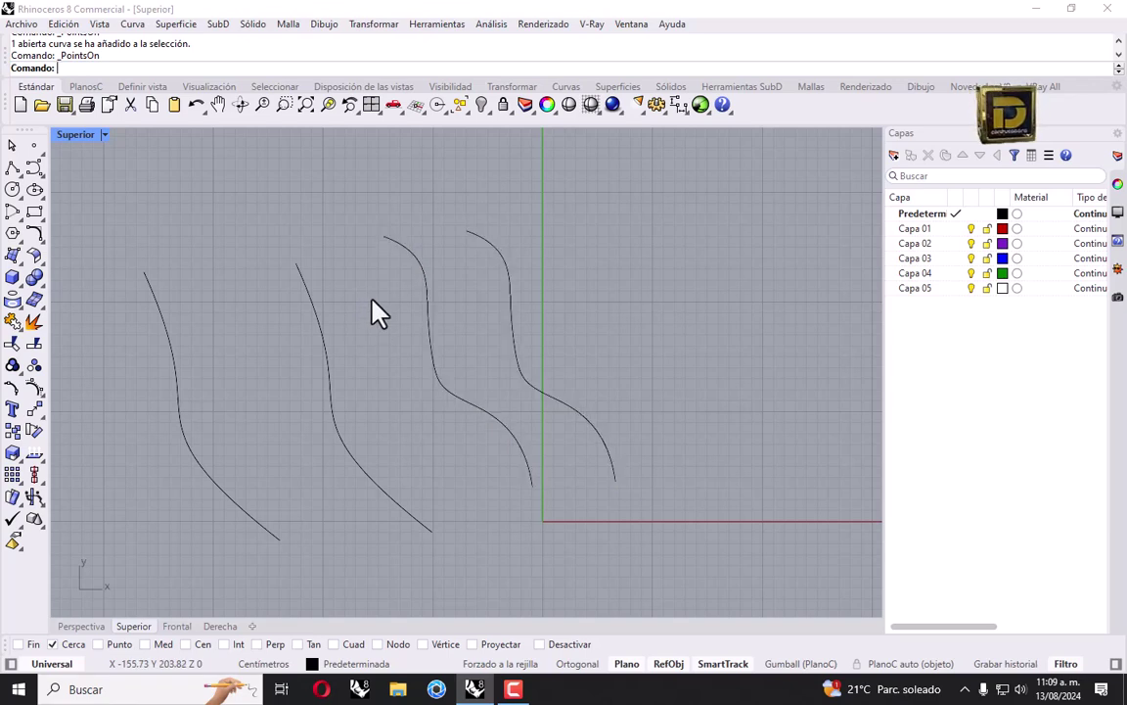
Show the edit points of the leftmost curve and of the similar curve beside it to compare their distribution
click(178, 360)
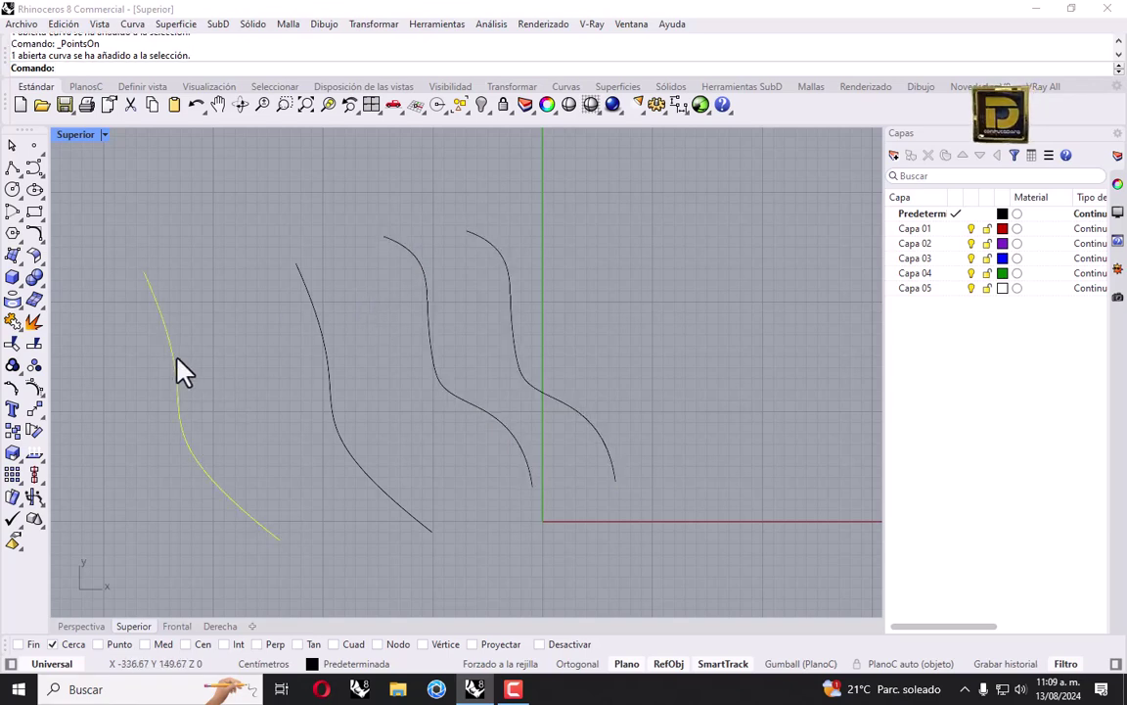
click(13, 387)
click(333, 373)
right_click(338, 374)
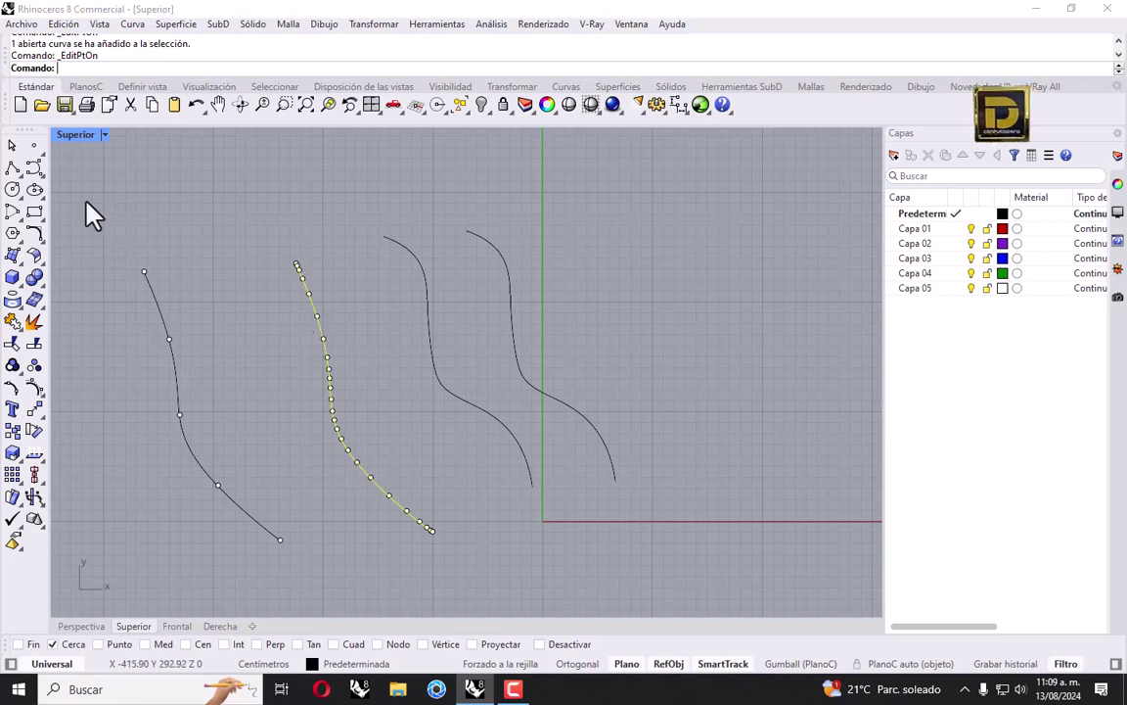
Draw a degree 3 control-point curve with six points, including a sharp bend, between the two curves showing edit points
click(35, 172)
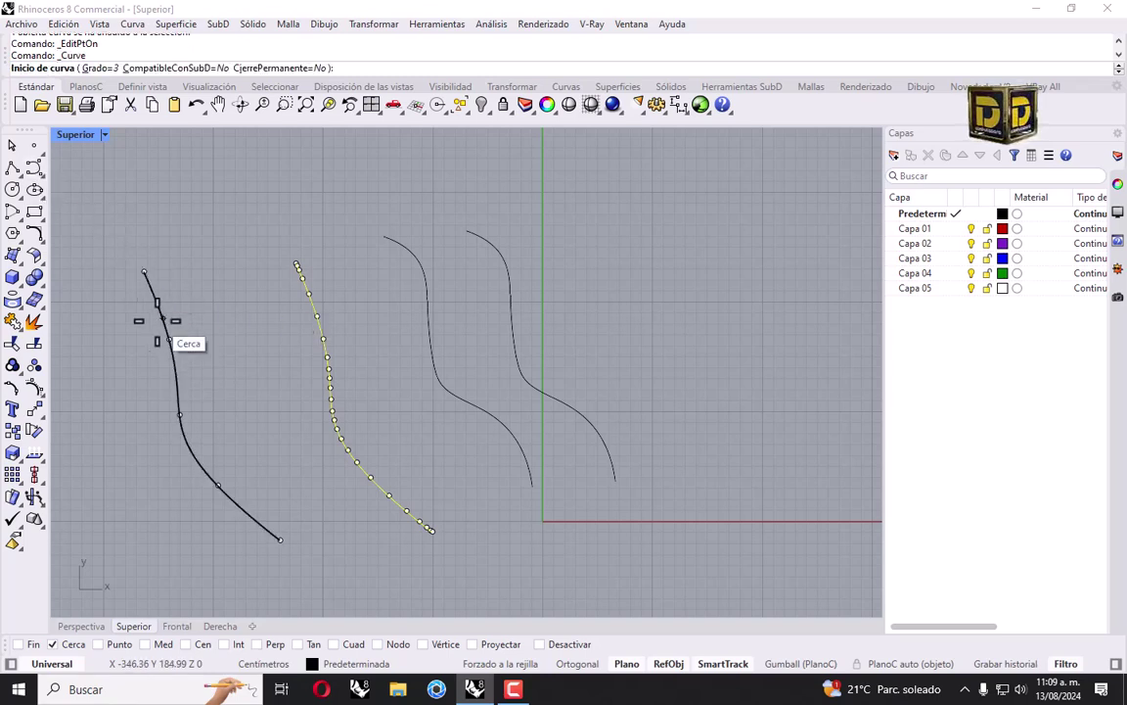
click(184, 253)
click(208, 282)
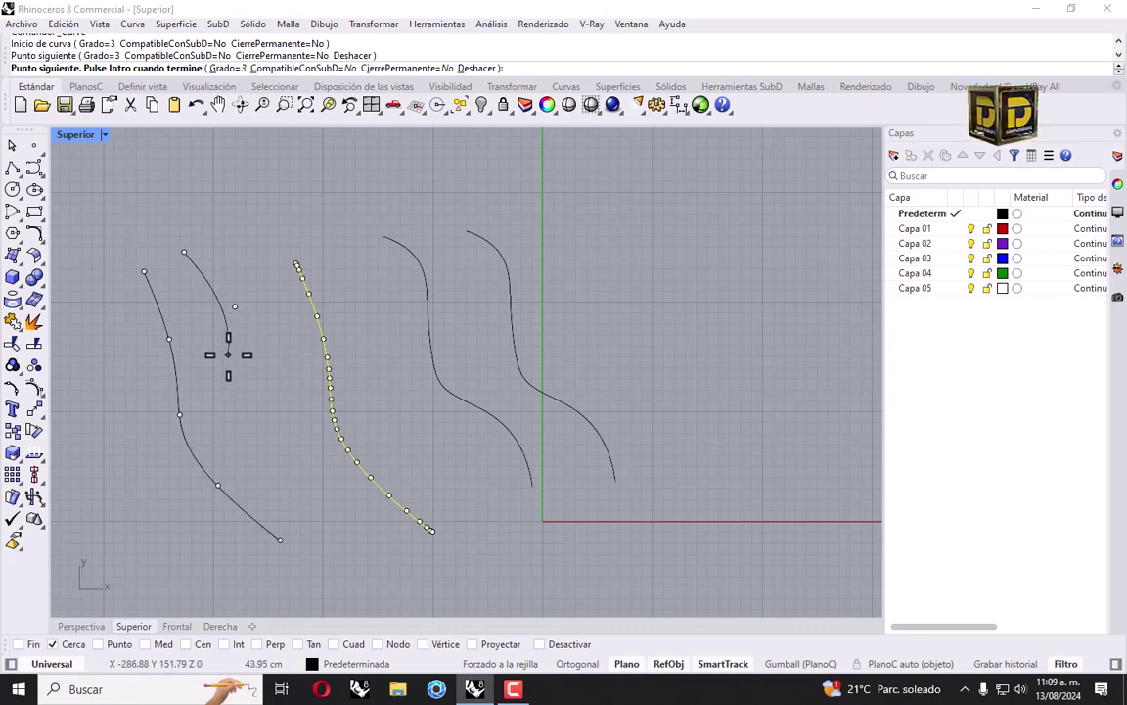
click(204, 383)
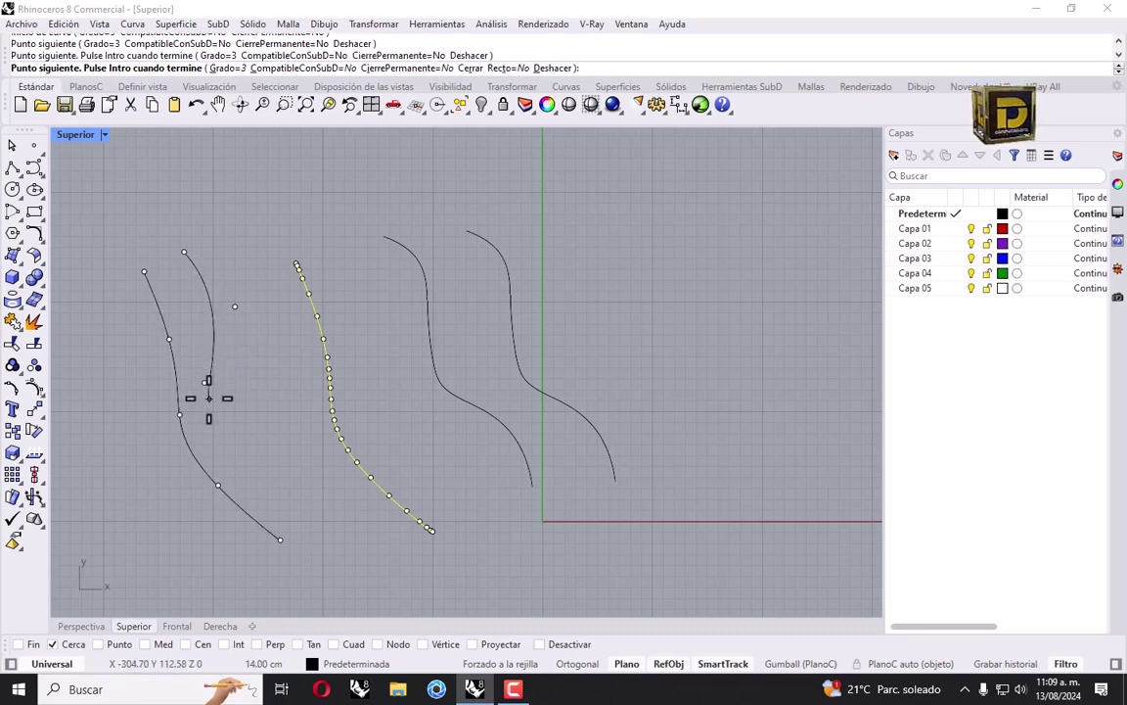
click(289, 335)
click(223, 415)
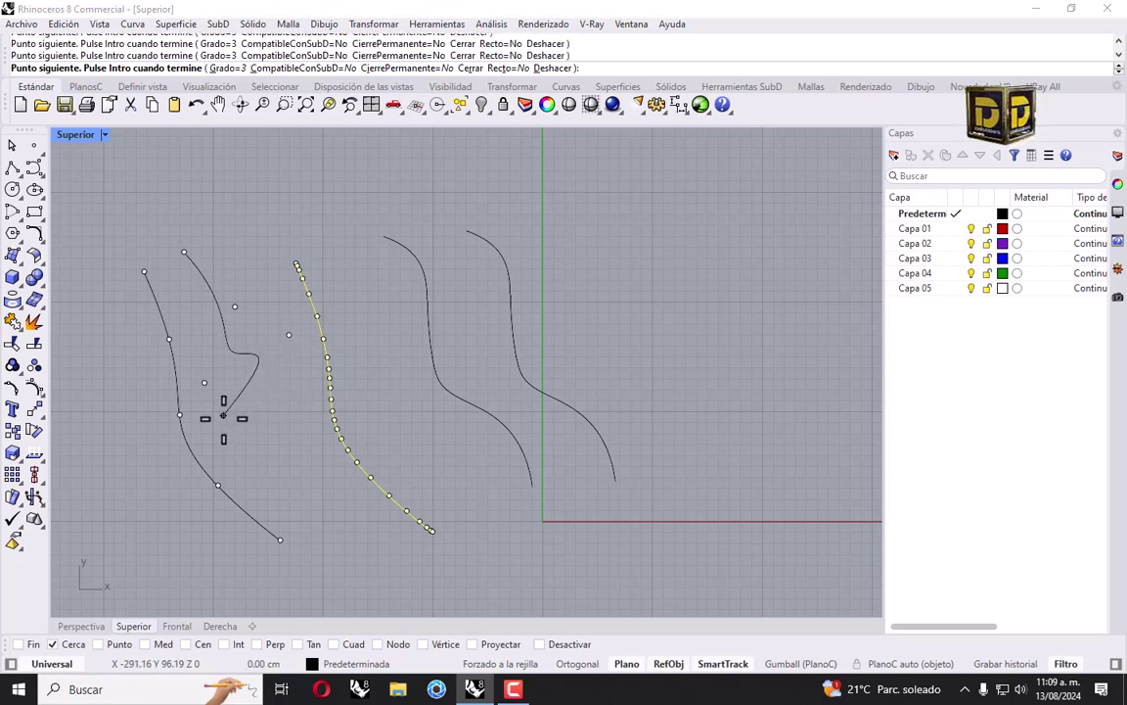
click(284, 437)
key(Return)
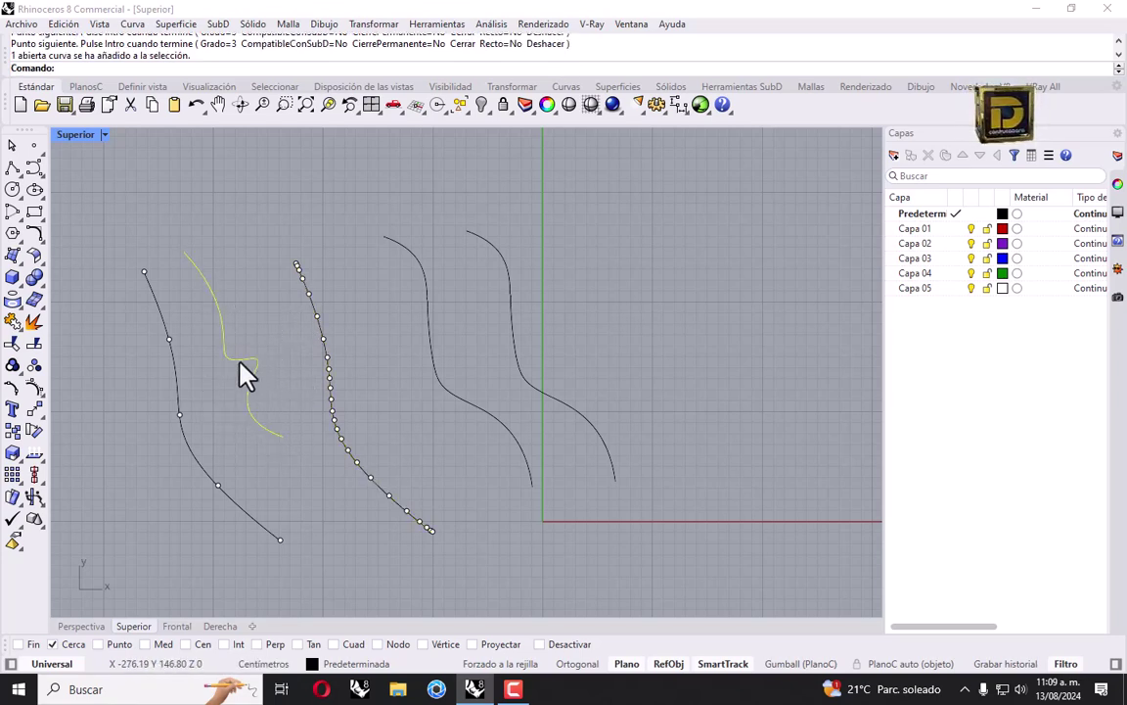
Highlight the edit points at the upper end of the densely pointed curve to examine them, and clear the selection
click(285, 236)
drag(277, 216, 325, 298)
click(372, 323)
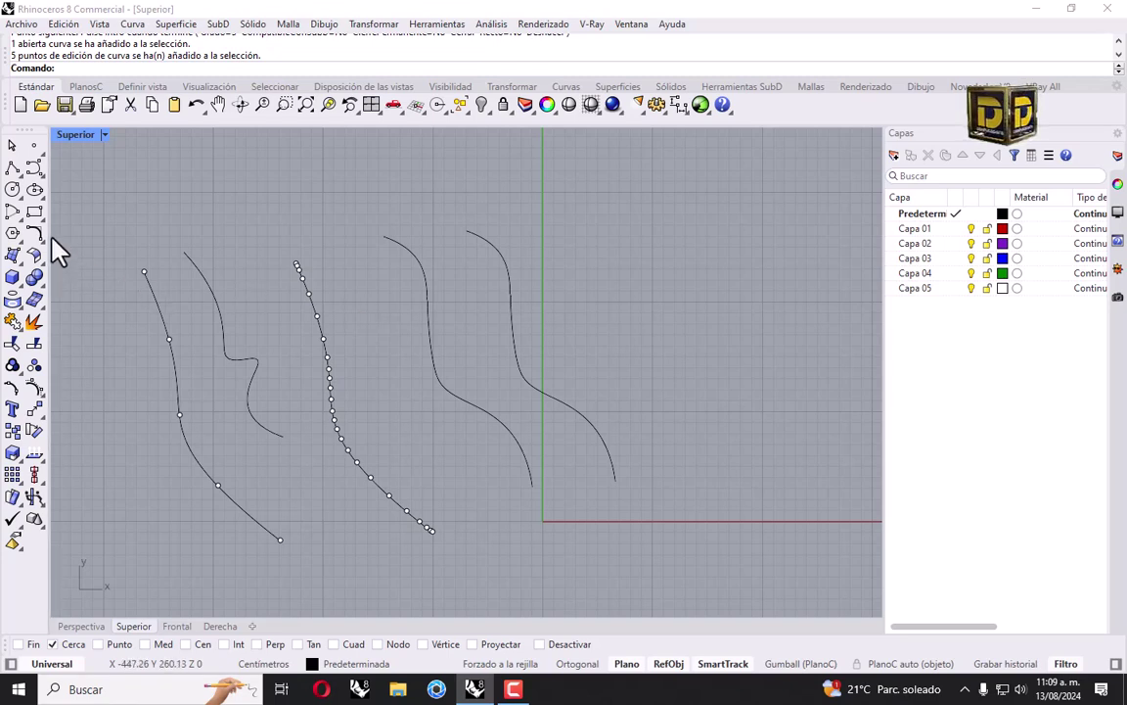
Draw a wavy degree 3 control-point curve with seven points, starting above the leftmost curve and crossing it
click(34, 167)
click(106, 157)
click(124, 186)
click(63, 310)
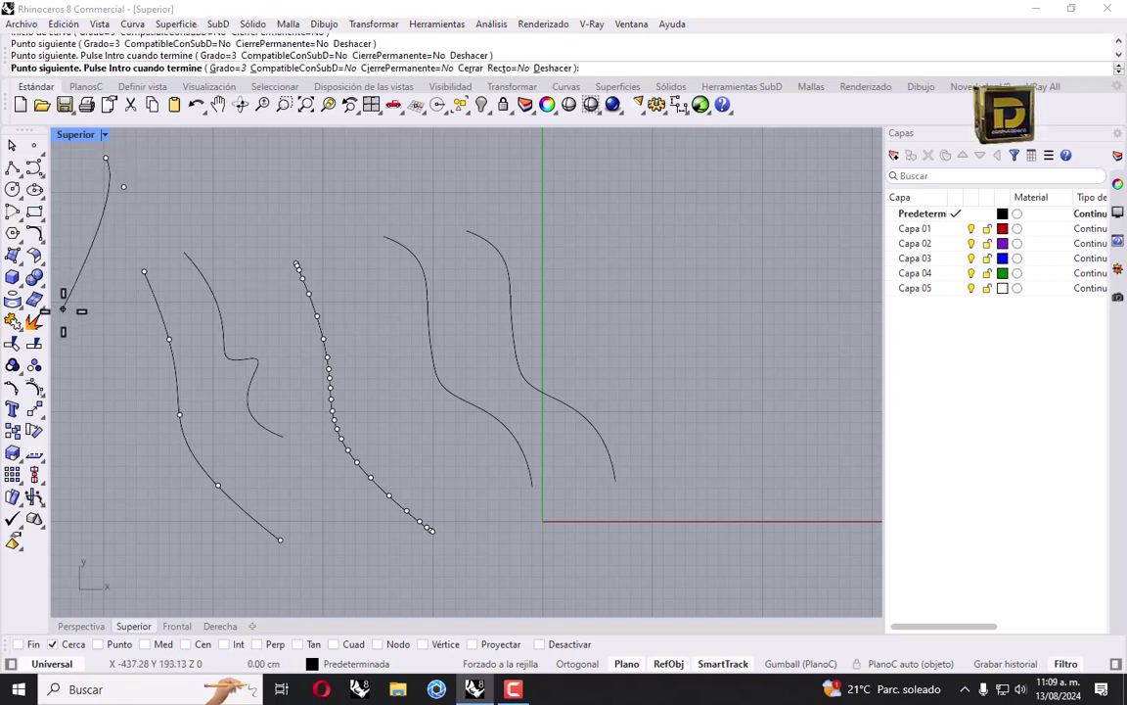
click(121, 349)
click(182, 218)
click(219, 223)
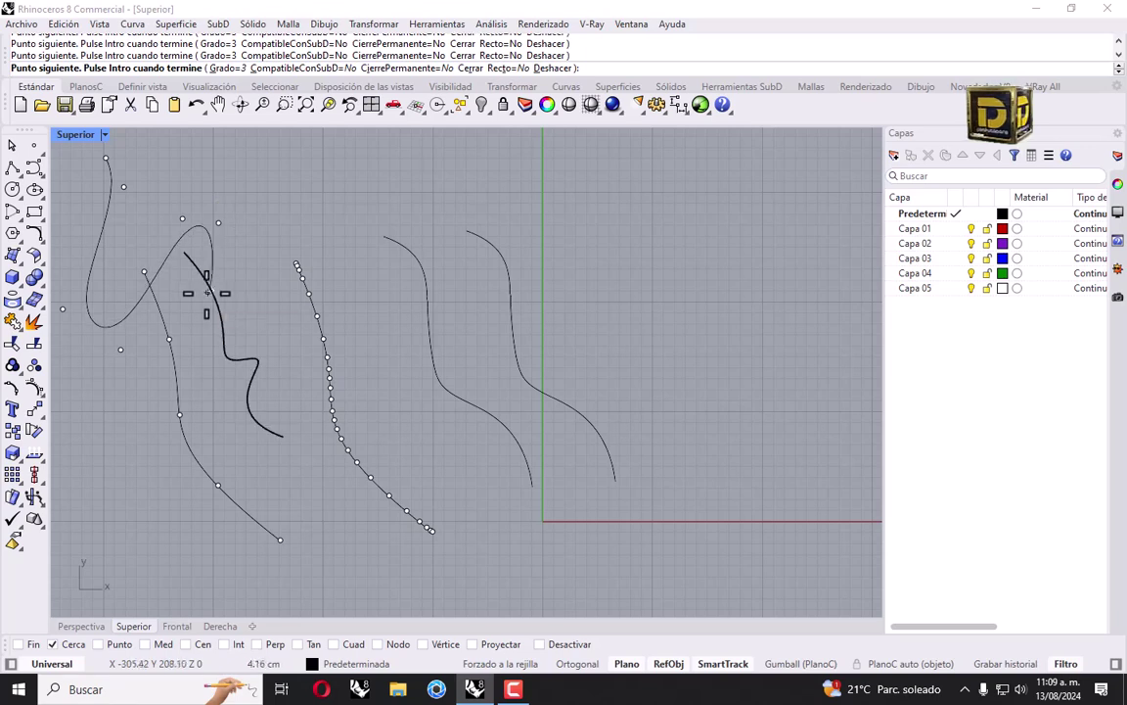
click(181, 333)
key(Return)
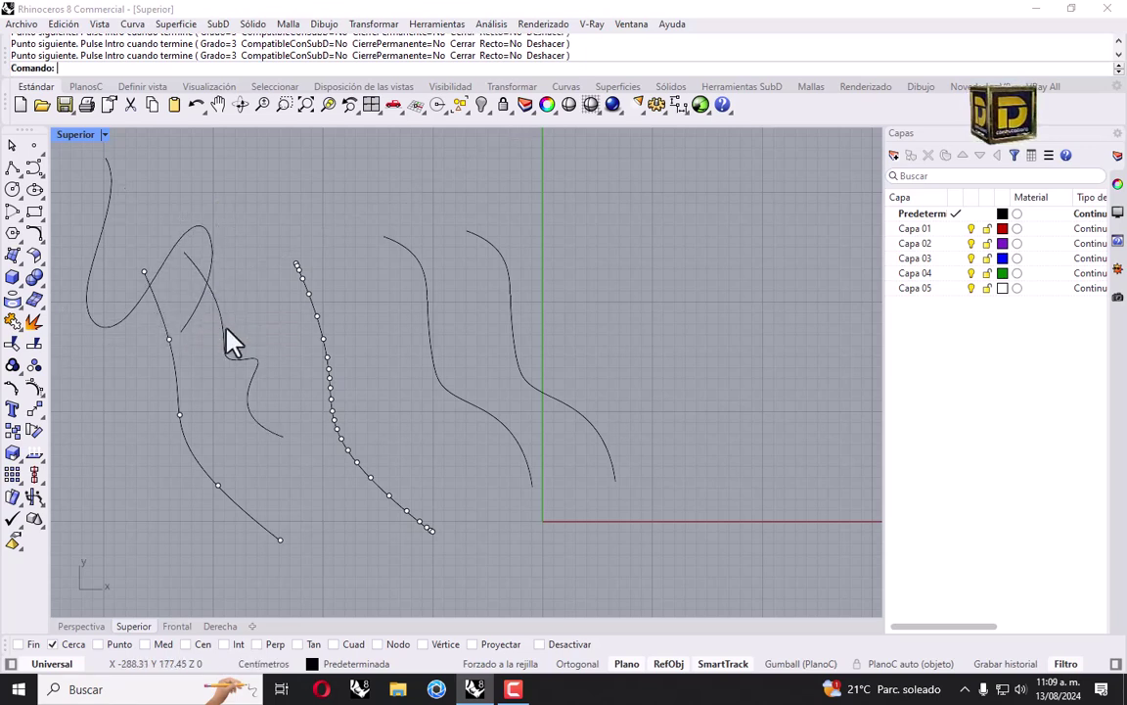
Hide the displayed edit points and refit the densely pointed curve with AjustarCrv at tolerance 0.01 and degree 3
drag(301, 345, 362, 456)
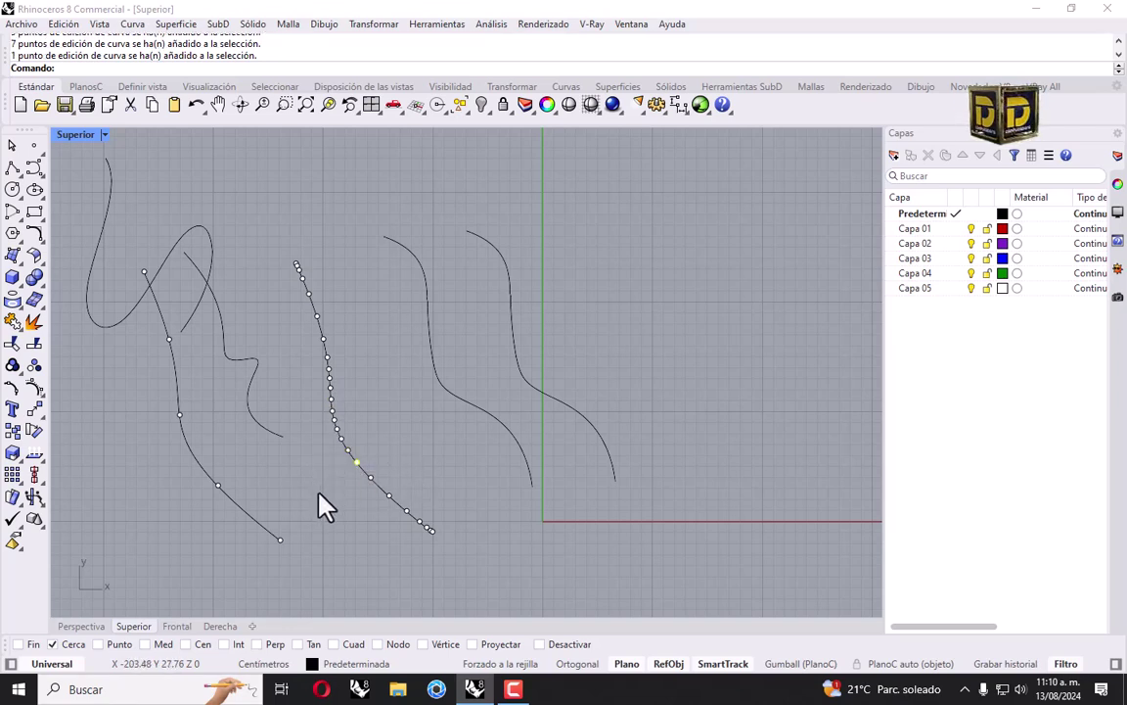
key(Escape)
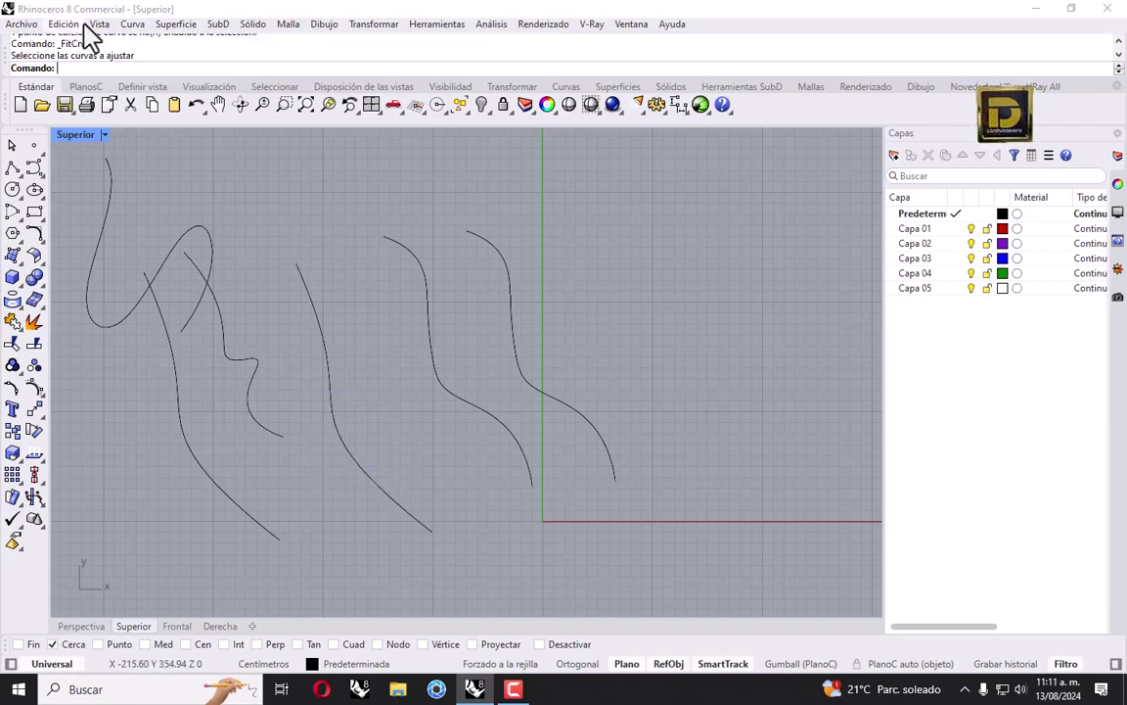
key(Up)
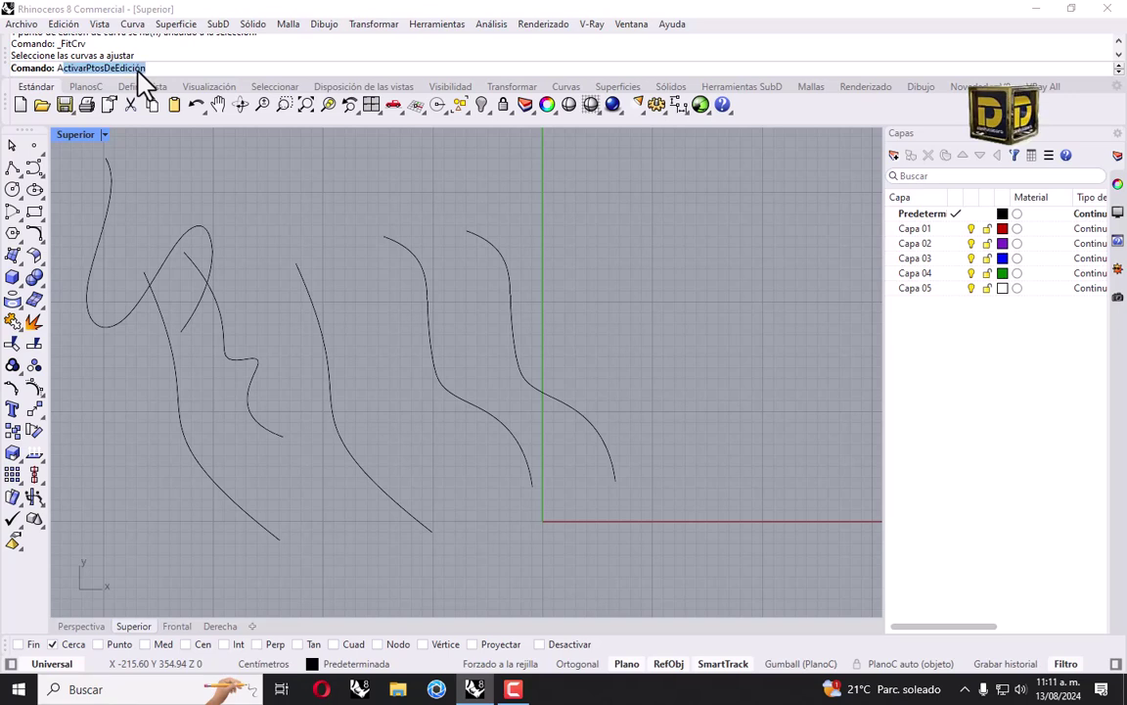
text(aju)
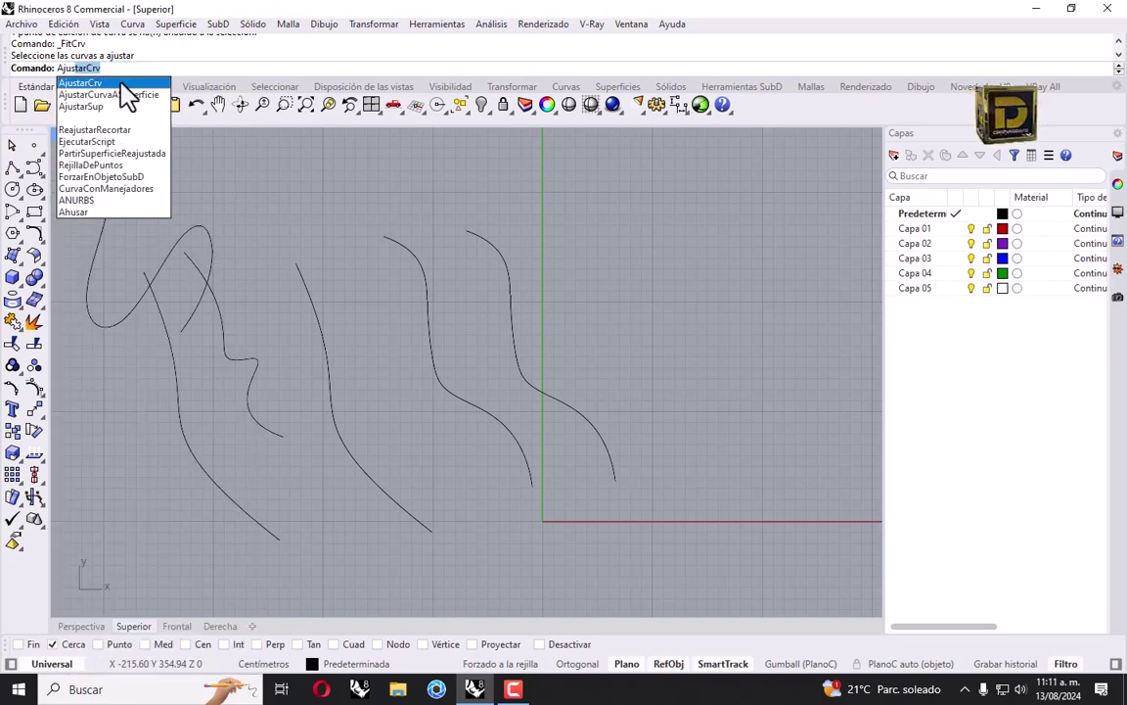
key(Return)
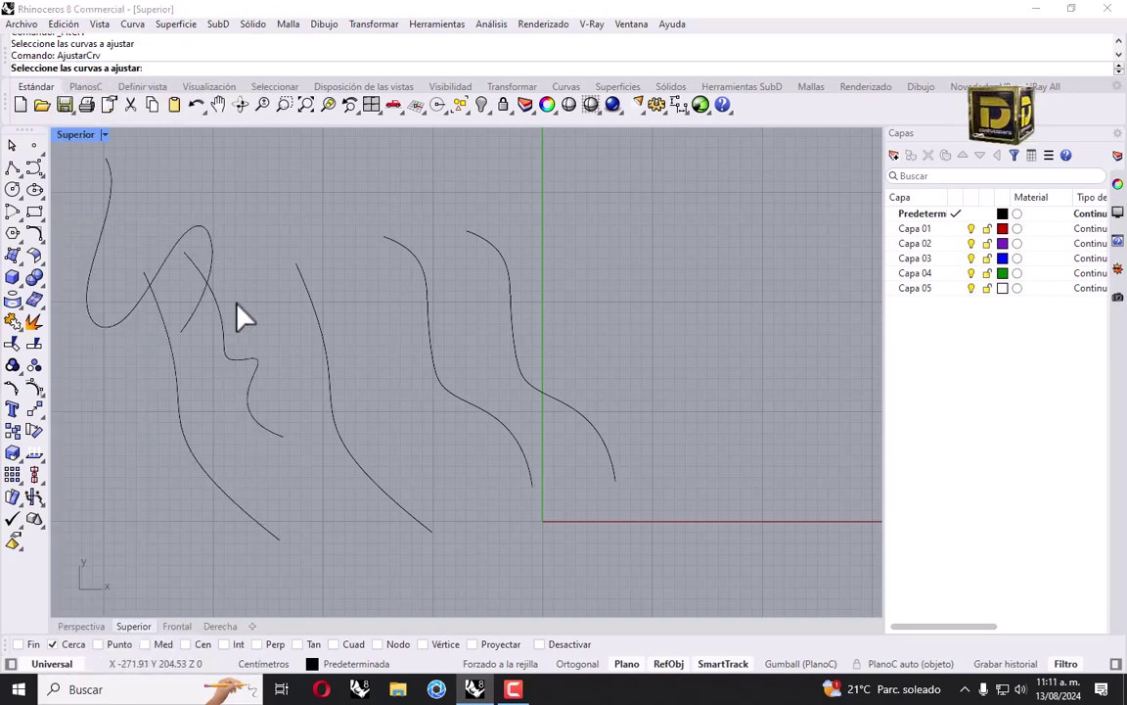
click(314, 311)
key(Return)
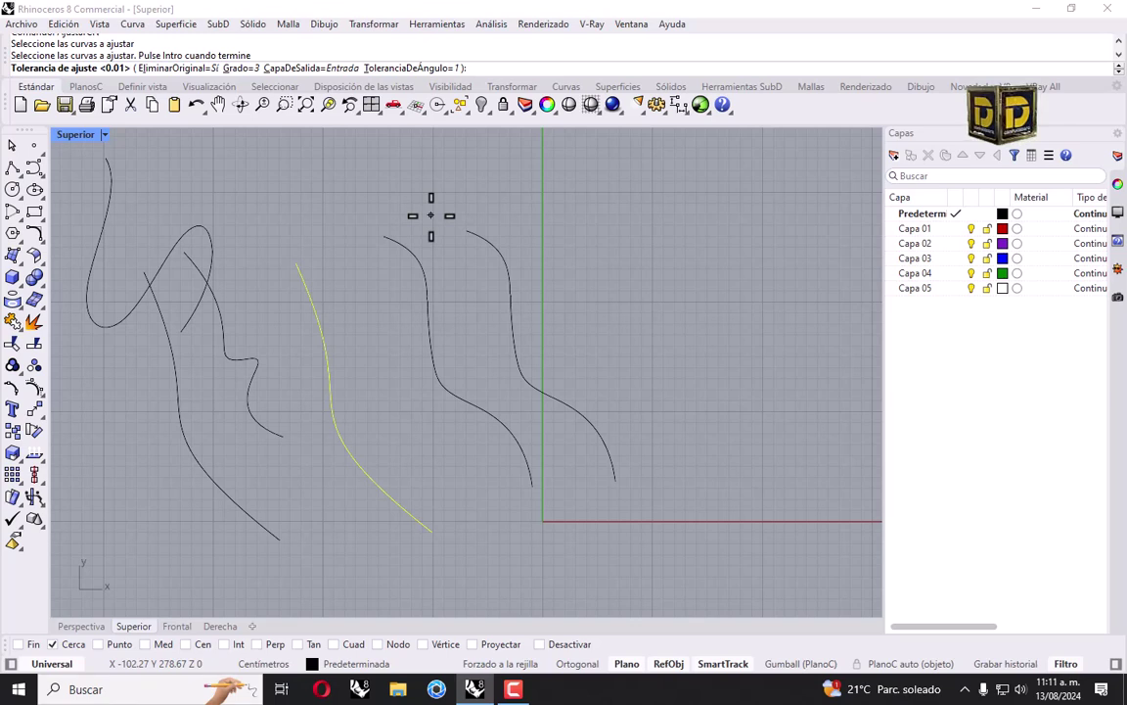
key(Return)
Move the refitted curve slightly upward and show its edit points
click(329, 309)
click(11, 384)
click(318, 374)
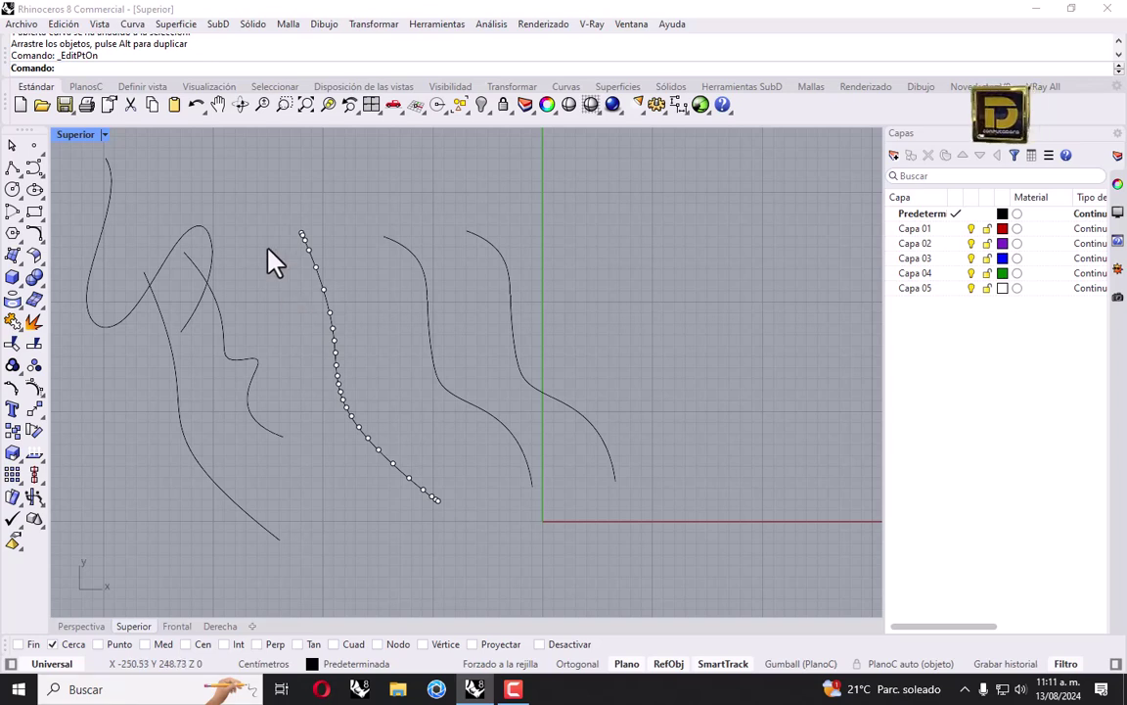
Draw a long, gently S-shaped degree 3 curve with four control points in the empty area left of the existing curves
click(152, 264)
scroll(365, 284, down, 5)
click(34, 168)
click(123, 201)
click(156, 293)
click(173, 411)
click(208, 470)
key(Return)
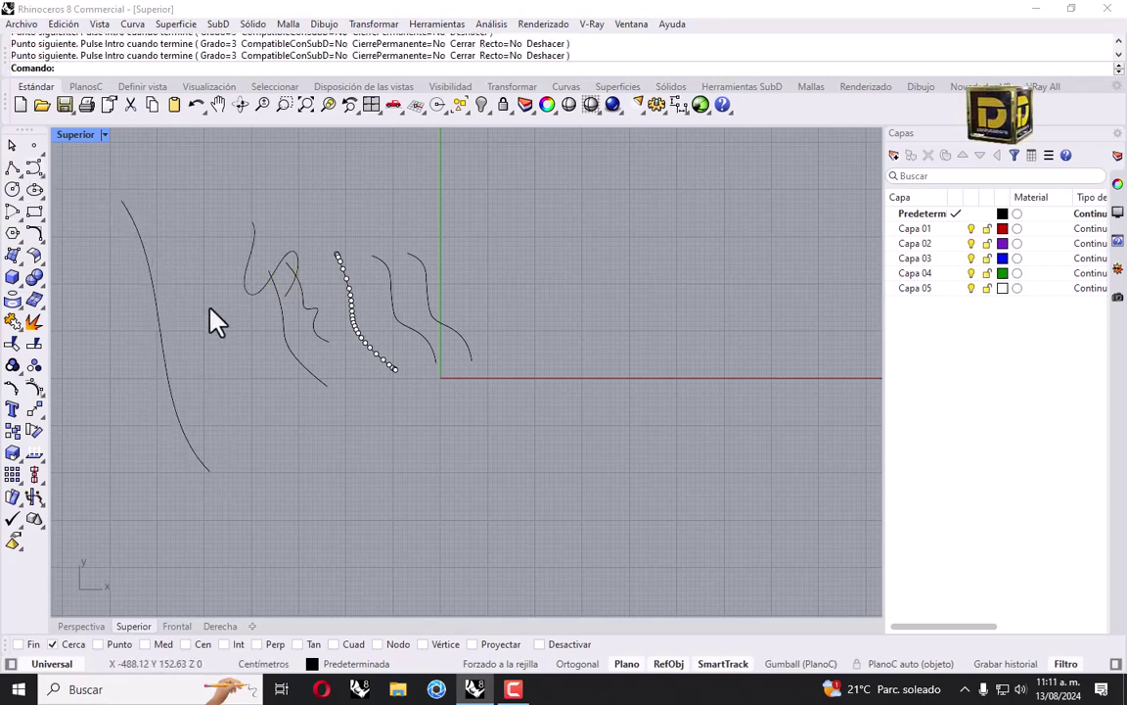
Fit the new long curve with FitCrv at tolerance 0.01 and degree 3, setting EliminarOriginal to No
click(39, 237)
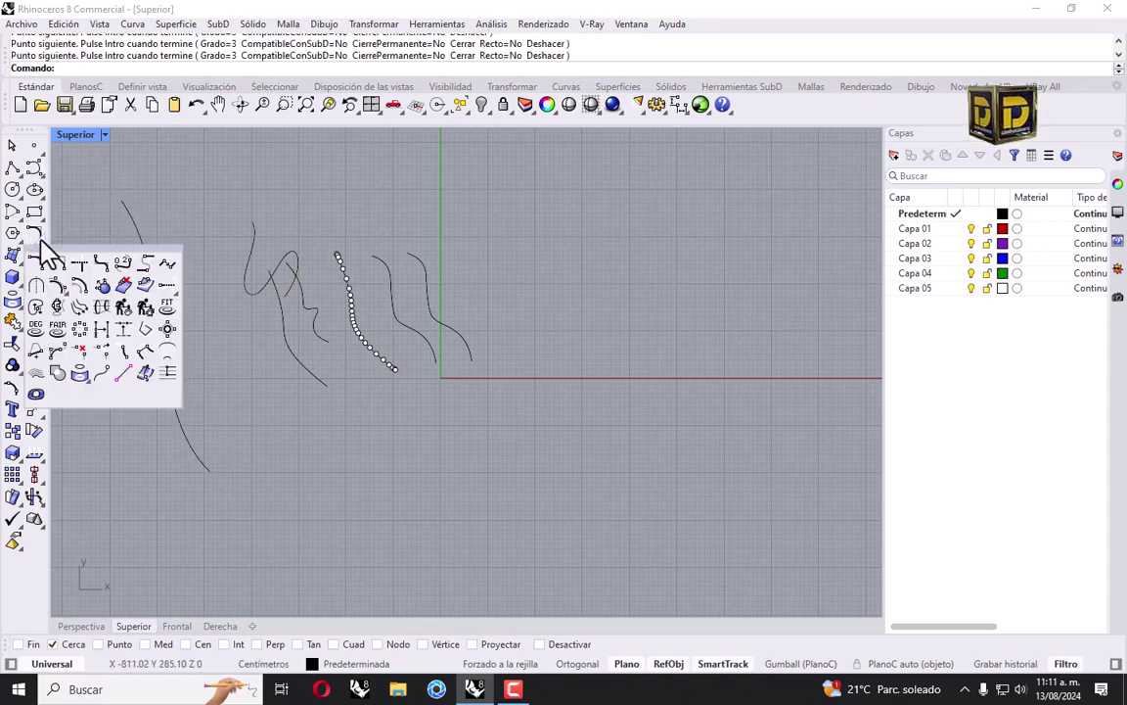
click(169, 311)
click(153, 283)
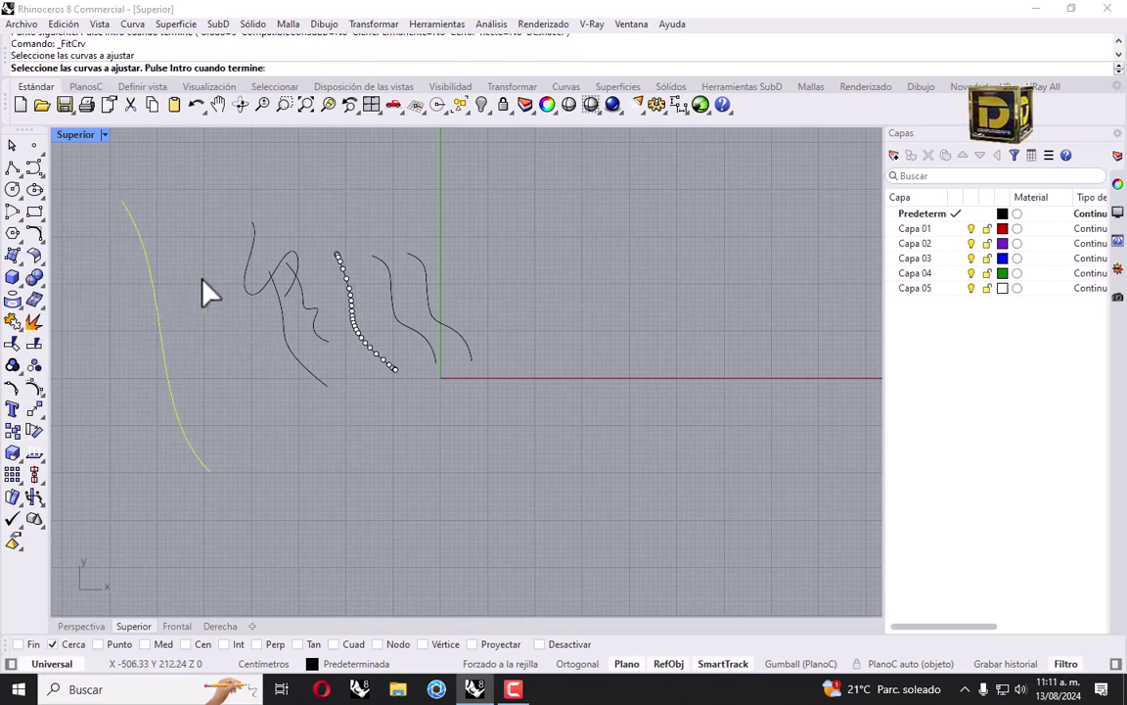
right_click(202, 189)
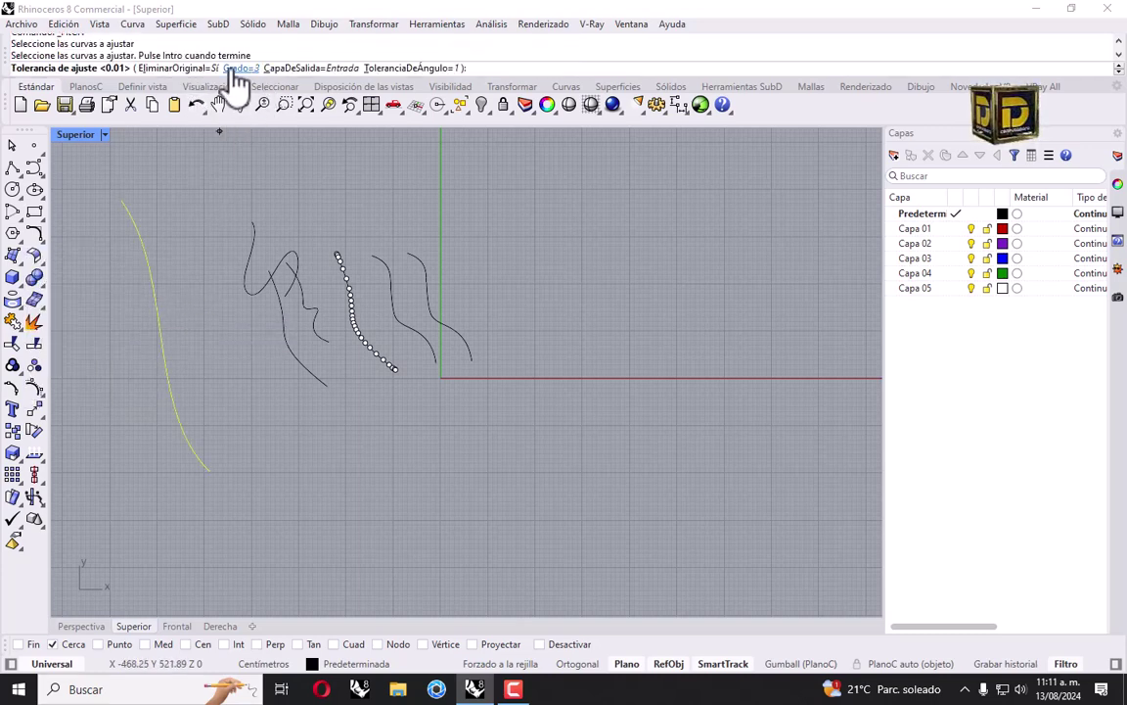
click(184, 71)
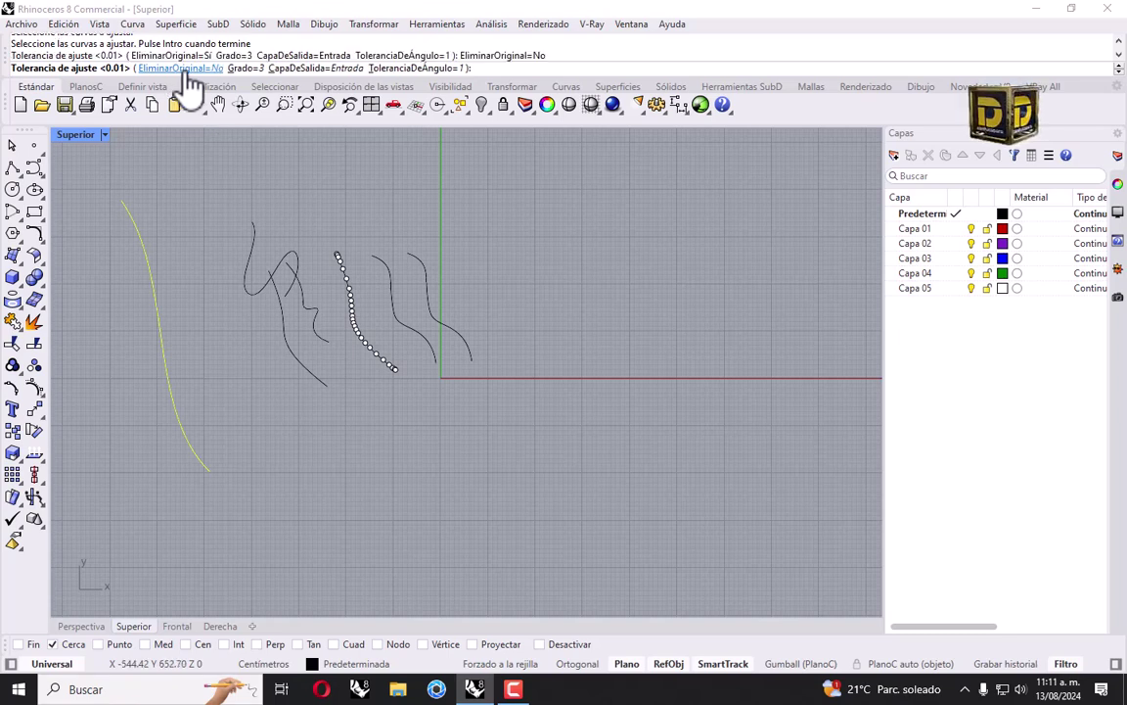
right_click(113, 250)
Move one of the two overlapping long curves a short distance left and show the edit points of both
click(147, 262)
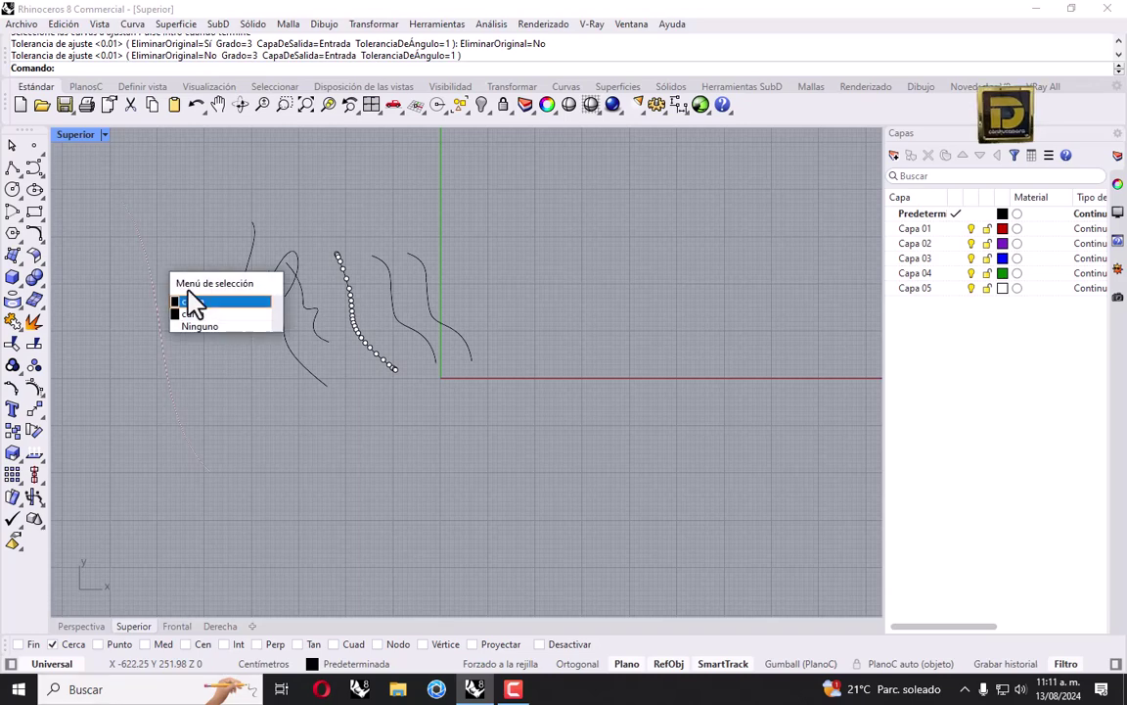
click(168, 303)
alt+drag(154, 302, 104, 304)
right_drag(189, 299, 262, 292)
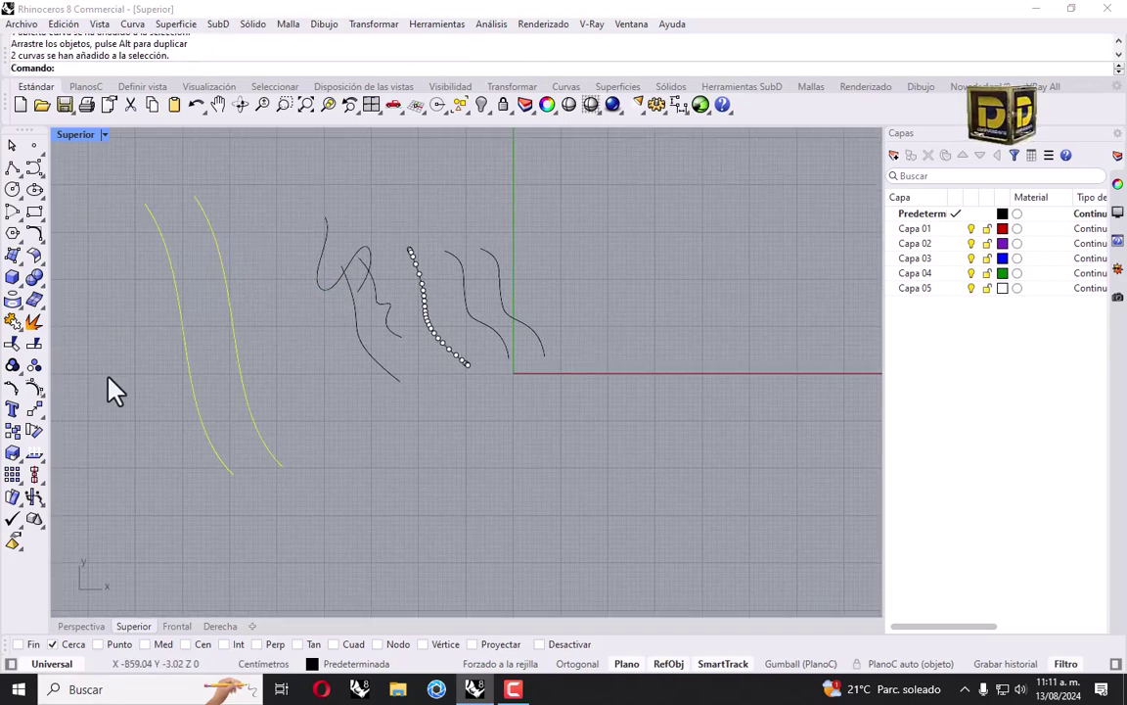
click(18, 389)
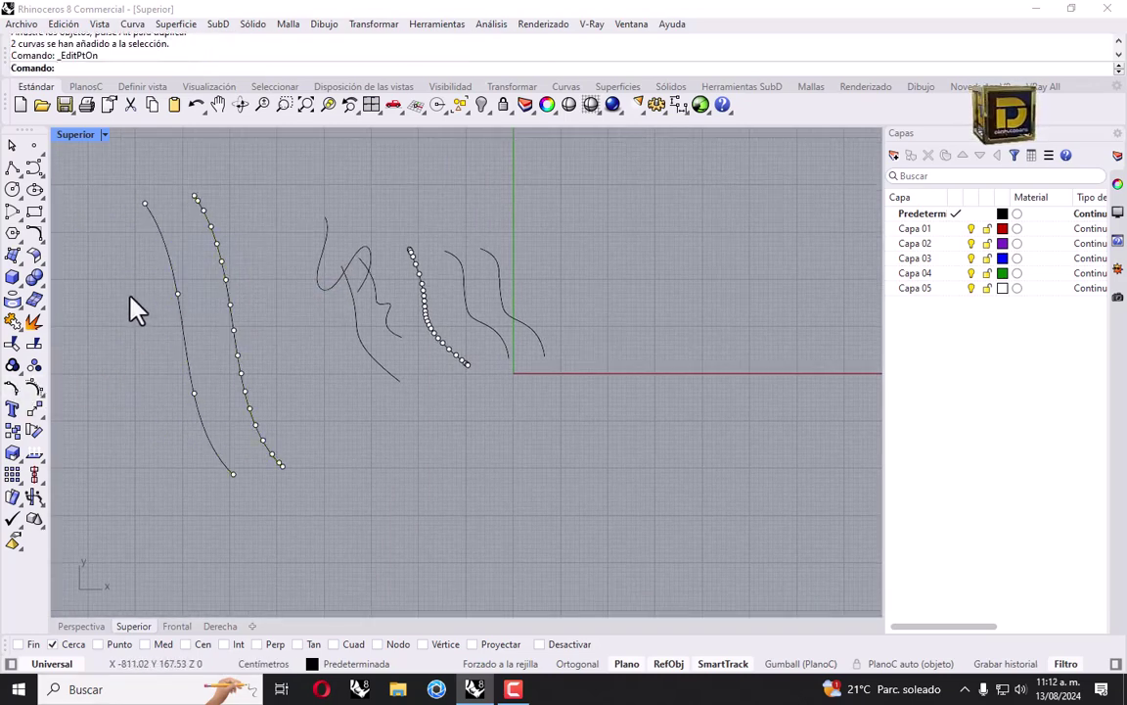
Compare the original long curve with the fitted curve's upper edit points, and hide the edit points
click(169, 256)
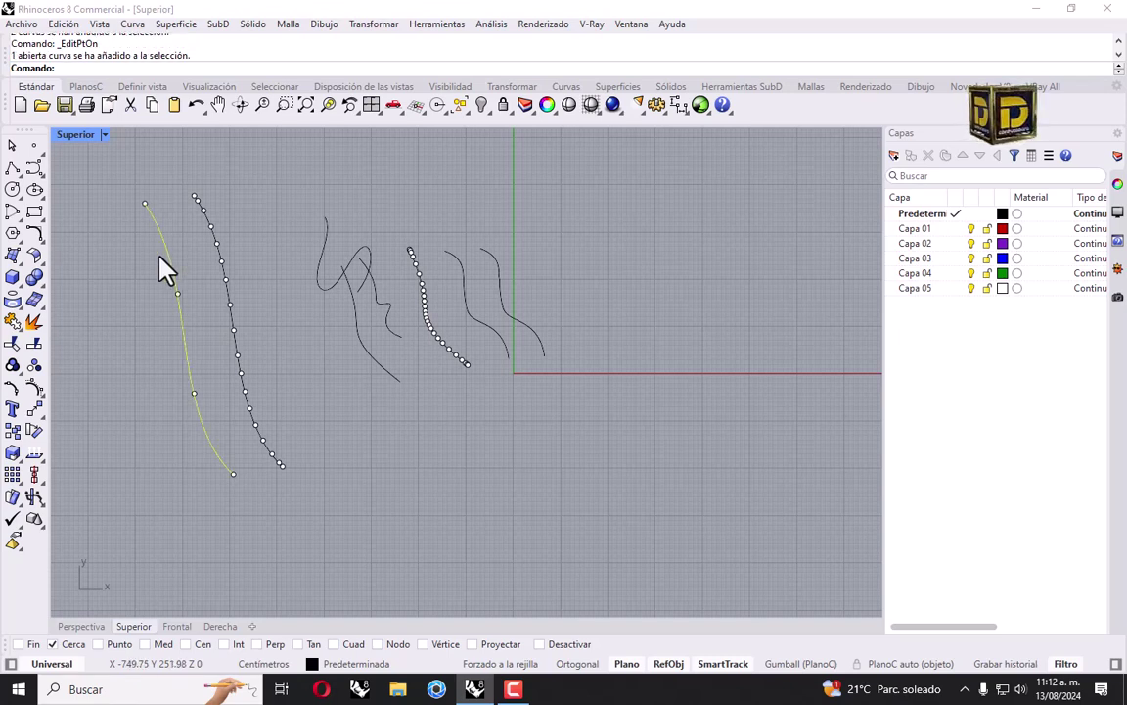
drag(168, 161, 234, 266)
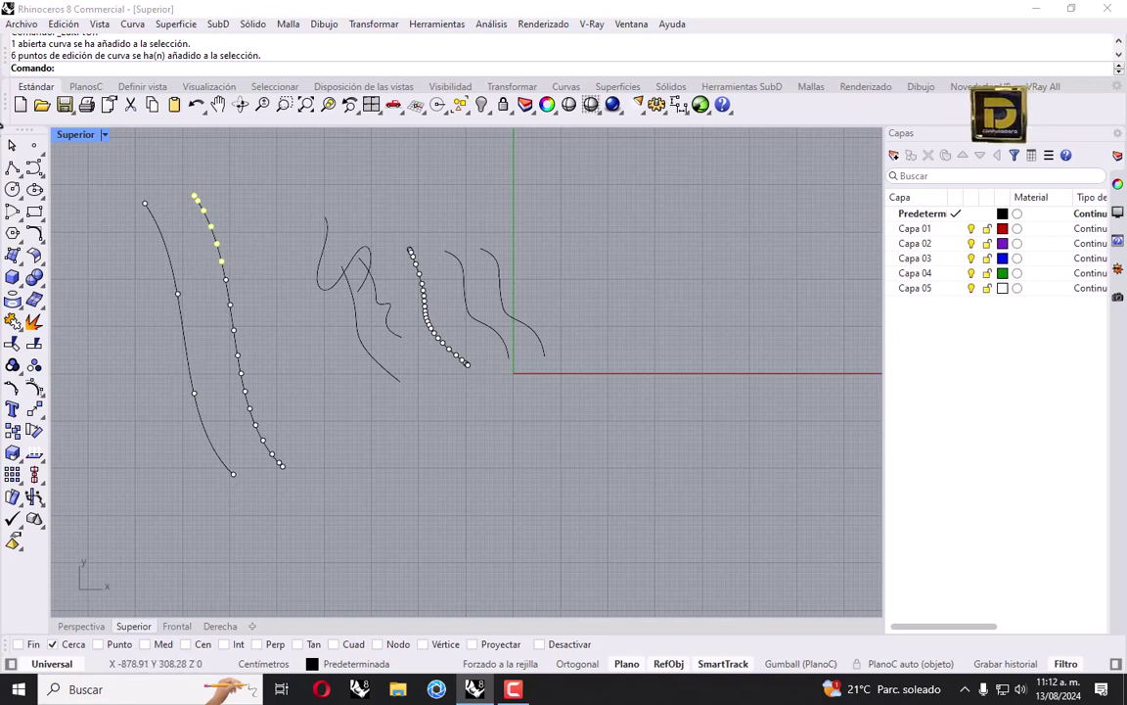
double_click(11, 145)
Move the fitted long curve slightly closer to the original one and deselect it
mouse_move(207, 238)
mouse_down()
mouse_move(163, 244)
mouse_move(209, 244)
mouse_up()
click(231, 237)
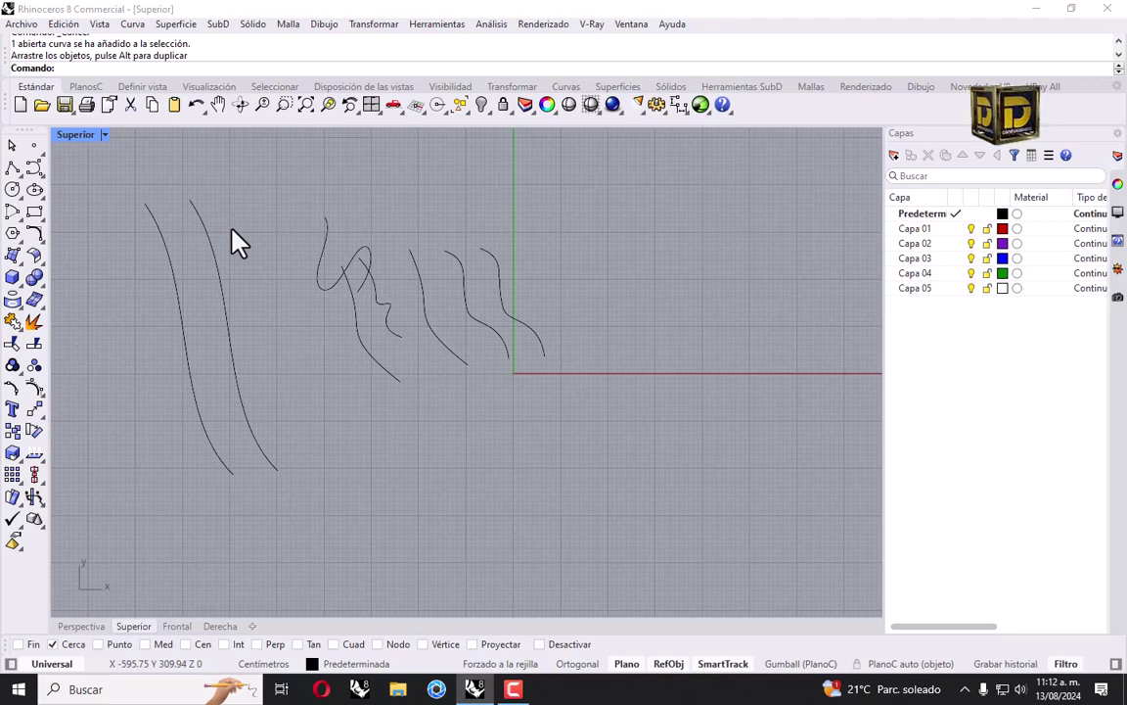
right_drag(269, 258, 307, 296)
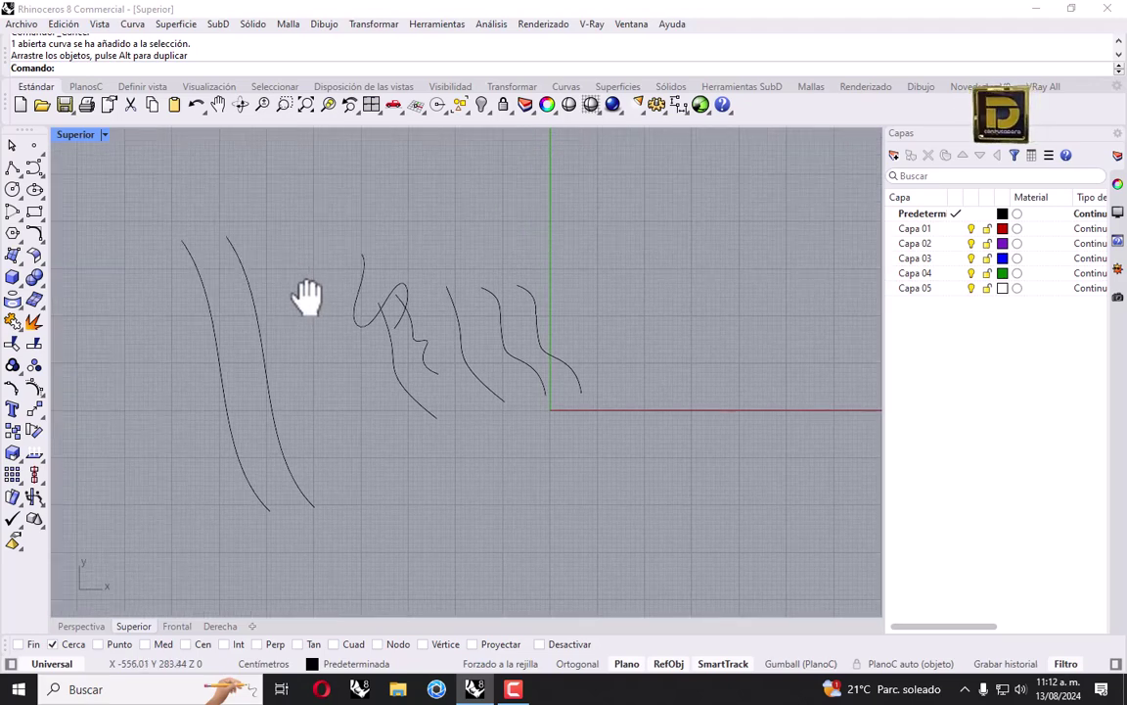